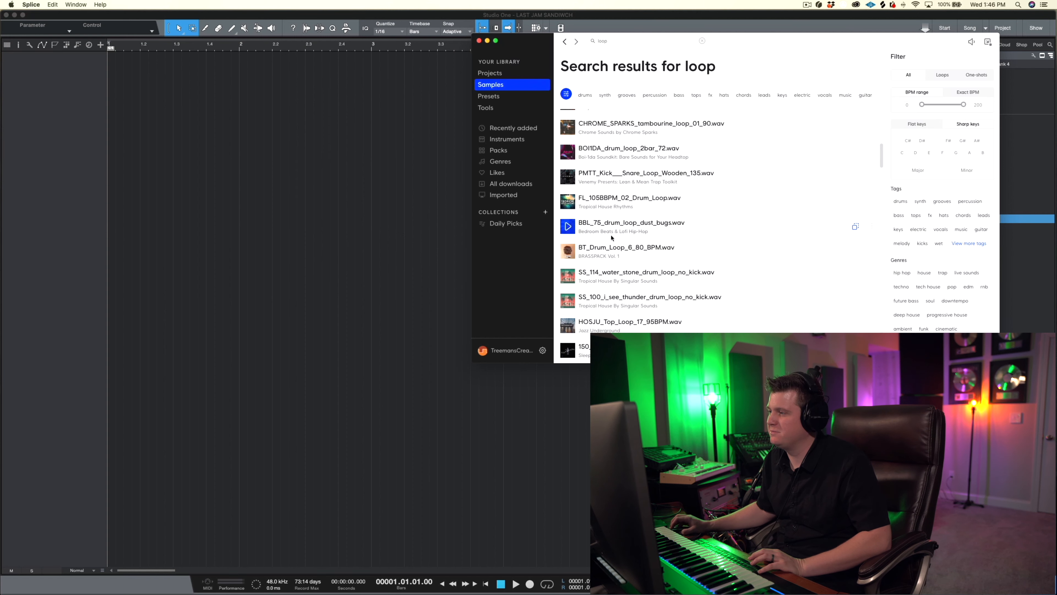
# Import the Splice sample BBL_75_drum_loop_dust_bugs.wav at bar 1, then heighten its track in Studio One and play it
pyautogui.moveTo(570, 227); pyautogui.dragTo(124, 186)
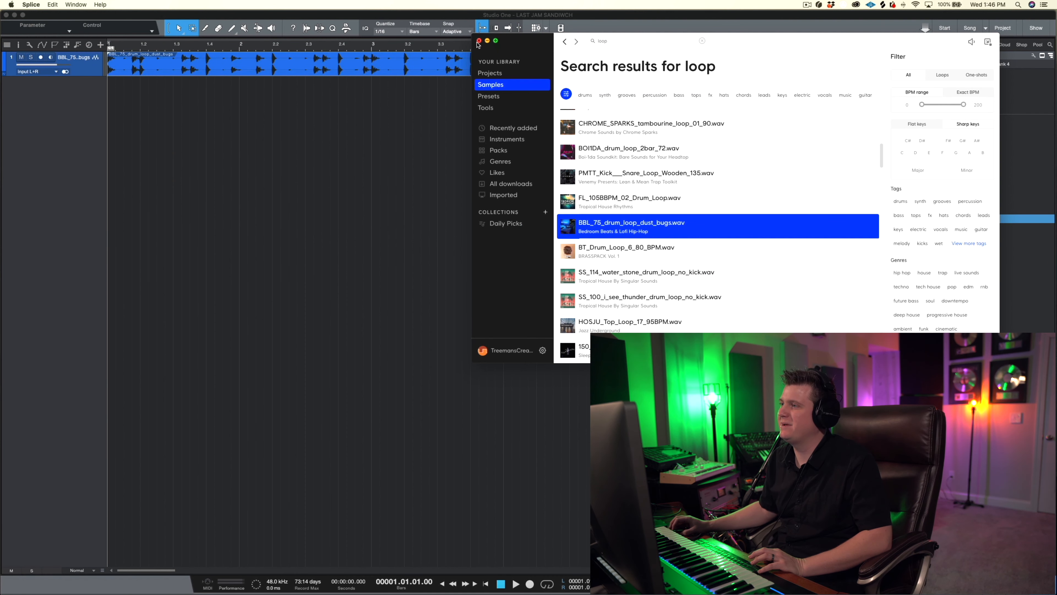
pyautogui.click(480, 40)
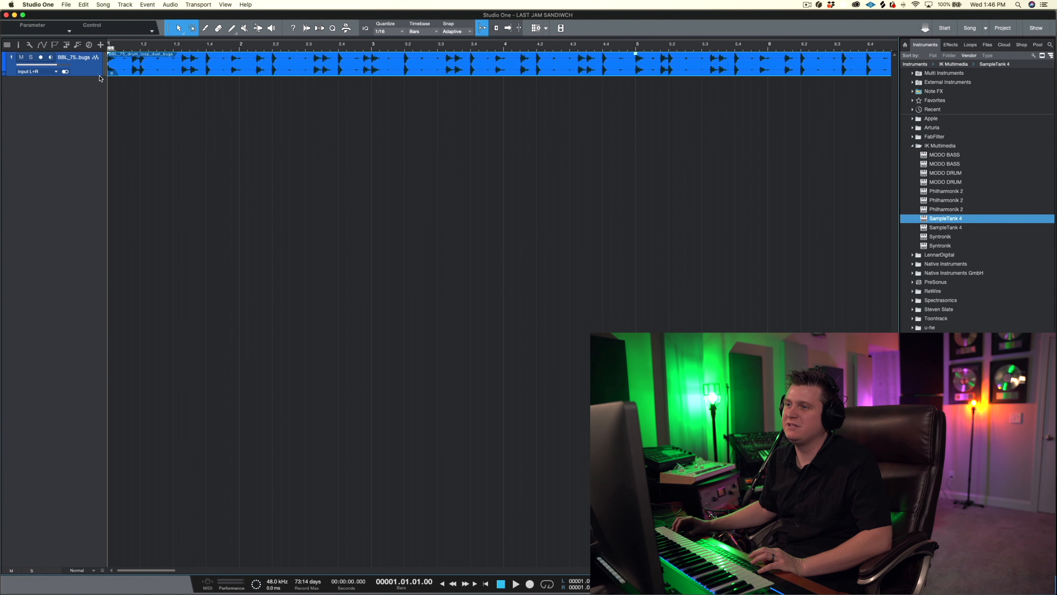
pyautogui.moveTo(101, 76); pyautogui.dragTo(101, 262)
pyautogui.press('space')
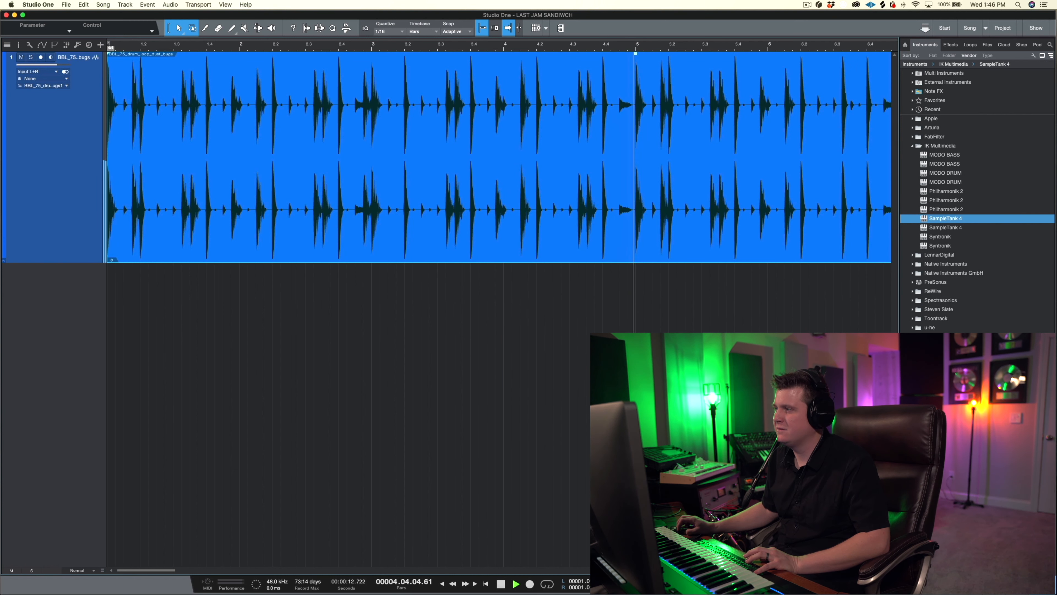
pyautogui.moveTo(304, 44); pyautogui.dragTo(306, 37)
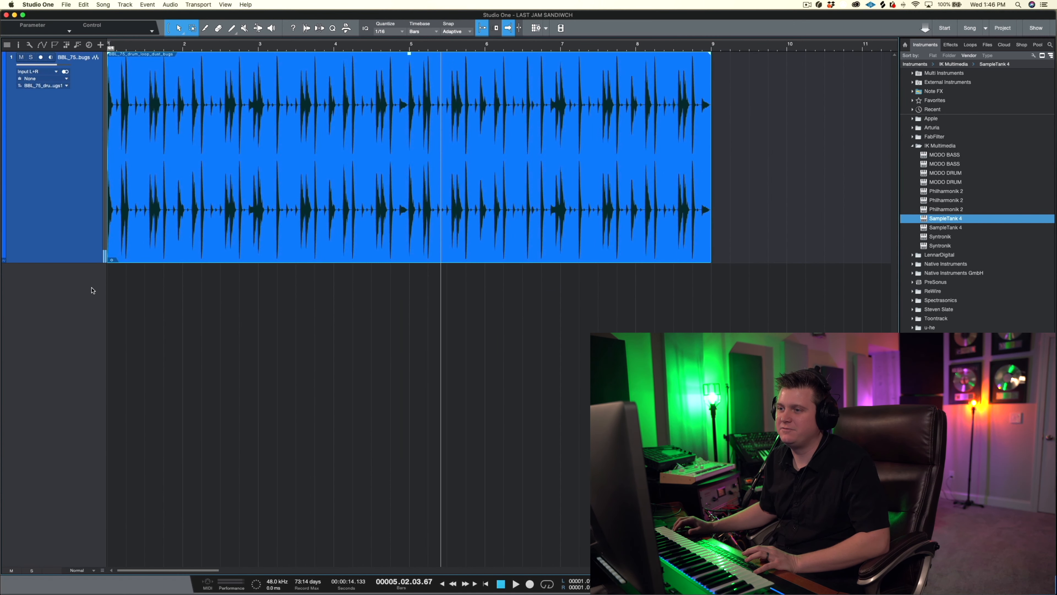
# Add a mono audio track below the drum loop and make it taller
pyautogui.rightClick(73, 288)
pyautogui.click(63, 283)
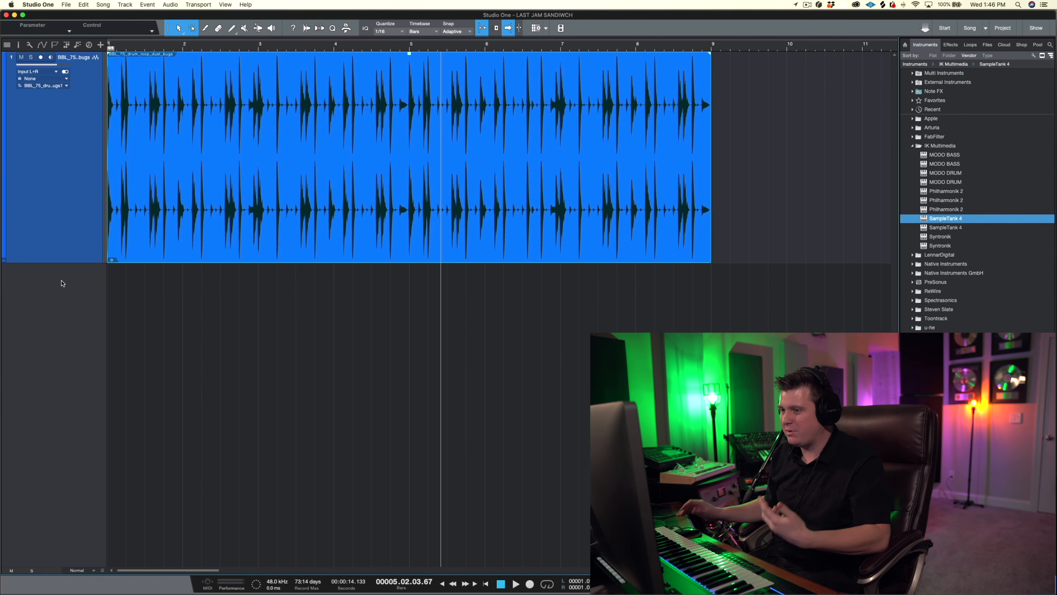
pyautogui.rightClick(63, 284)
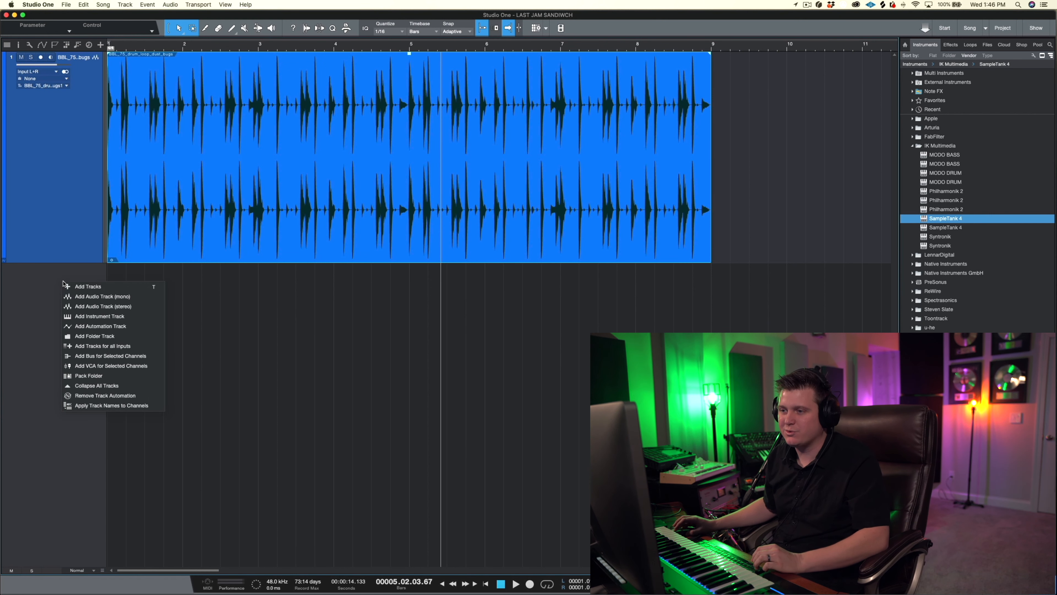
pyautogui.click(107, 299)
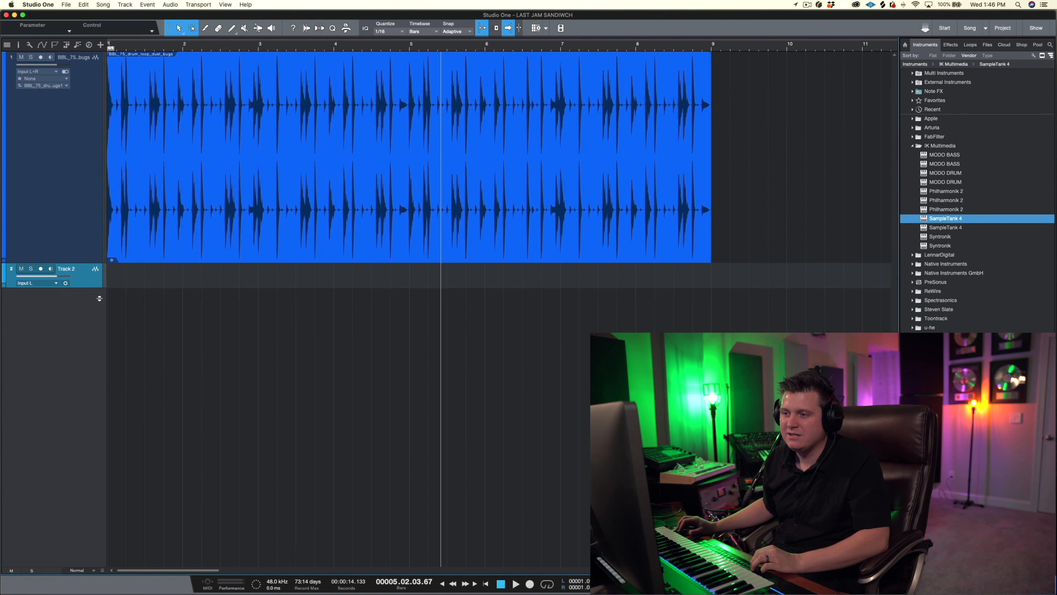
pyautogui.moveTo(99, 287); pyautogui.dragTo(91, 344)
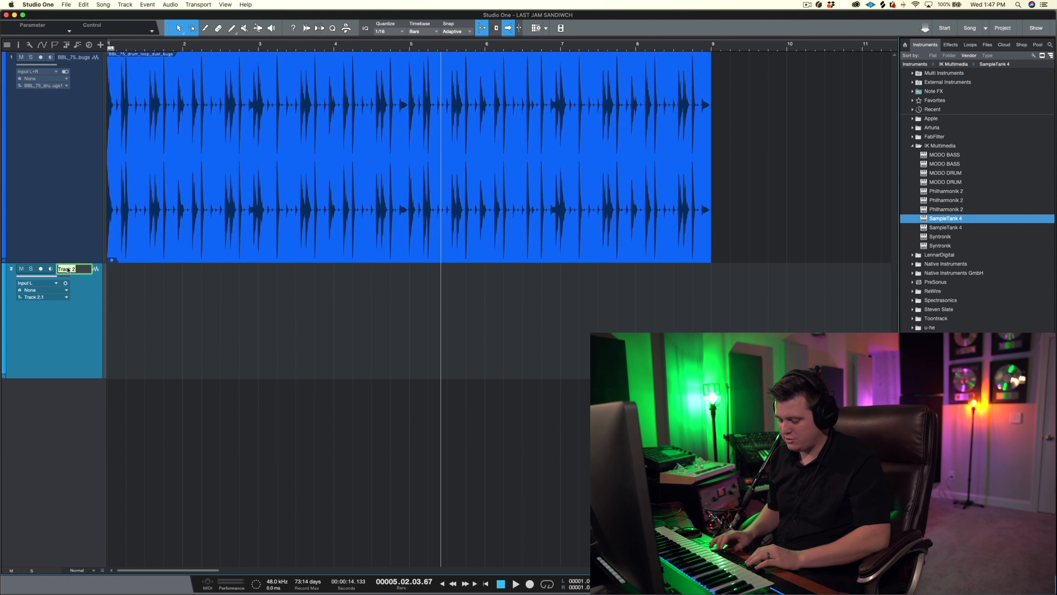
# Name the mono track "Acoustic GUitar", arm it for recording and increase its height further
pyautogui.write('ic GUitar')
pyautogui.press('Return')
pyautogui.click(41, 269)
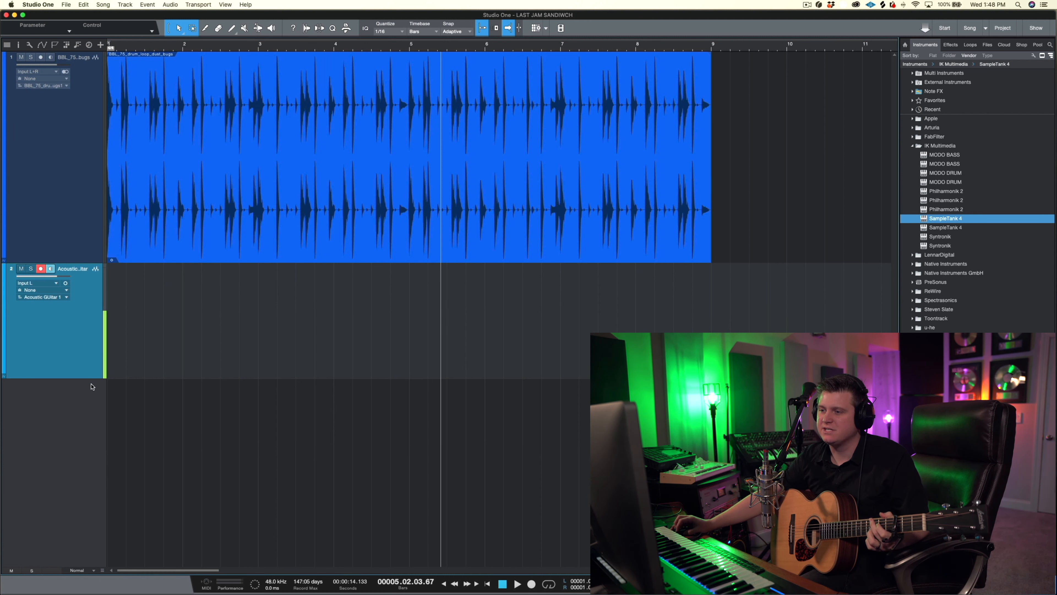
pyautogui.moveTo(93, 389); pyautogui.dragTo(93, 433)
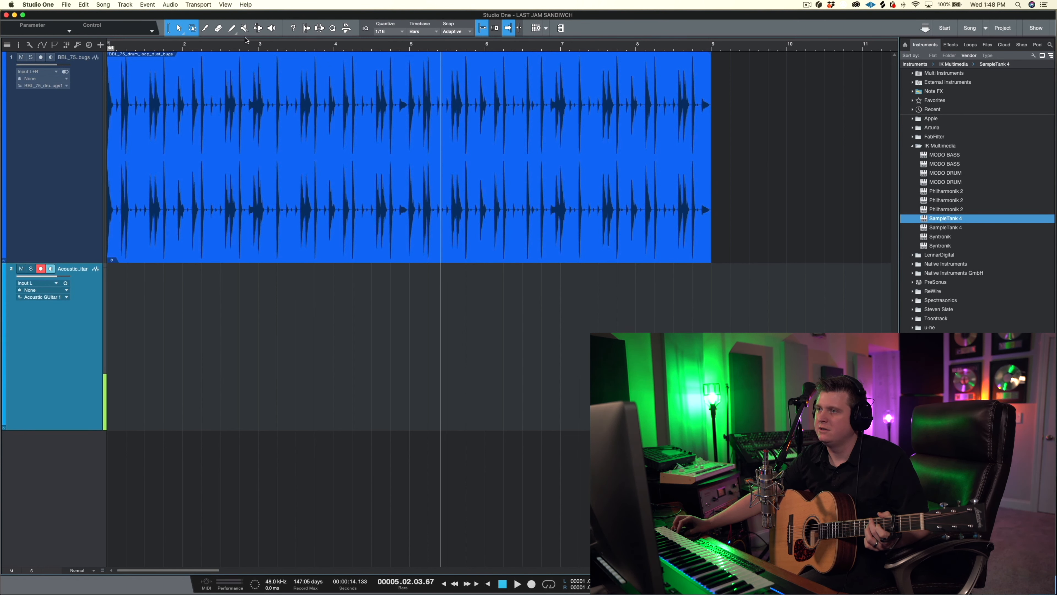
# Loop bars 1 to 9 from the song start and record several acoustic guitar takes over the drum loop
pyautogui.click(113, 48)
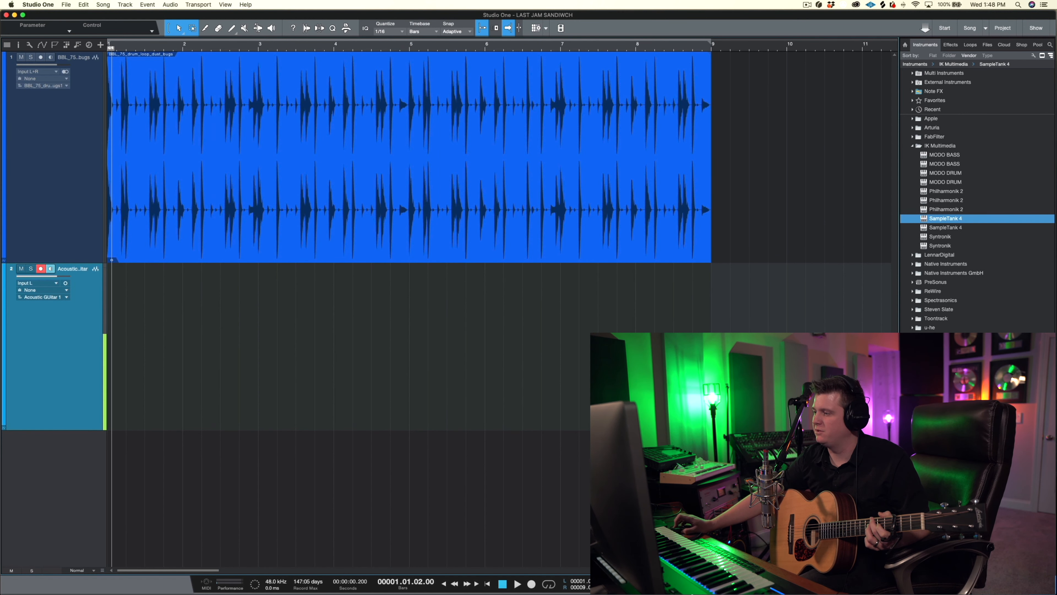
pyautogui.click(549, 585)
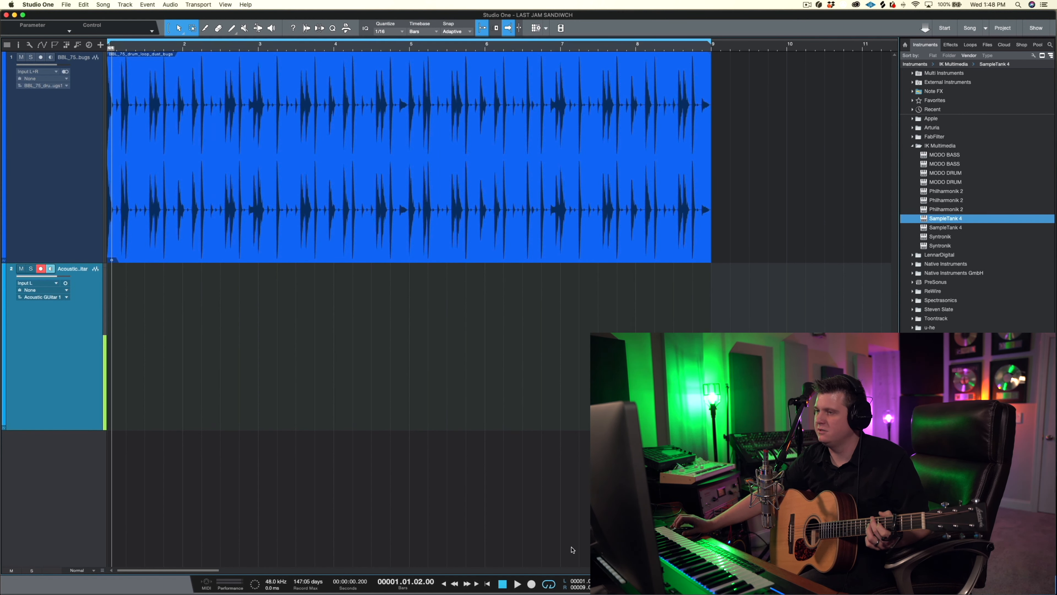
pyautogui.press('KP_Multiply')
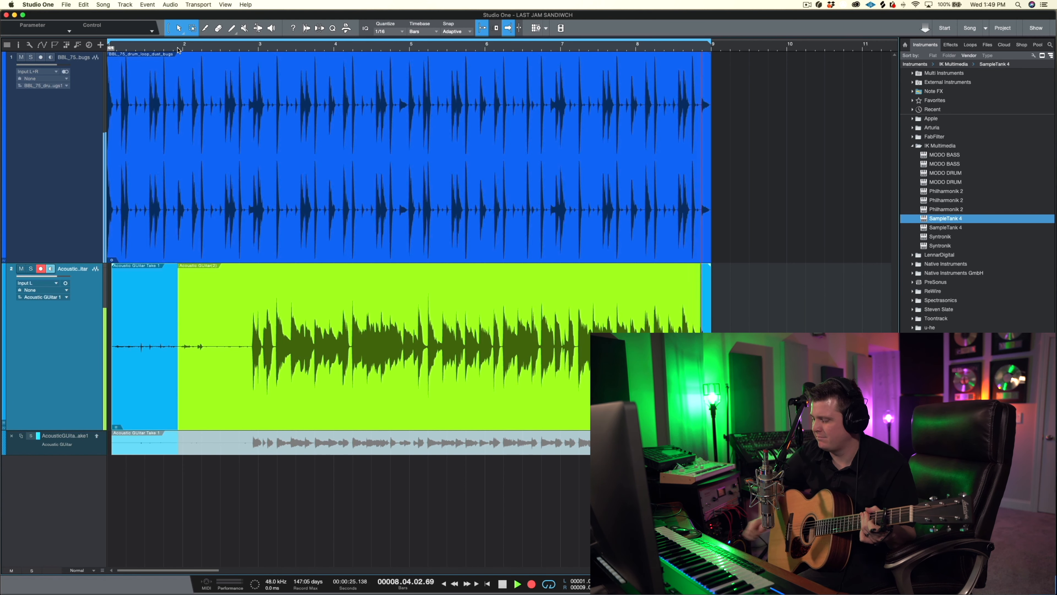
pyautogui.press('space')
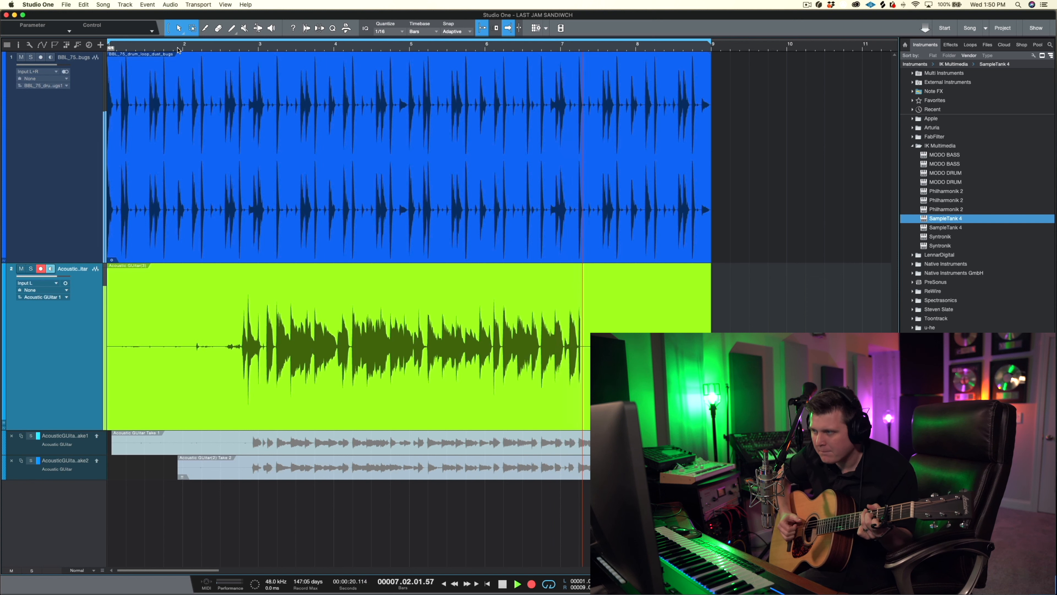
pyautogui.press('space')
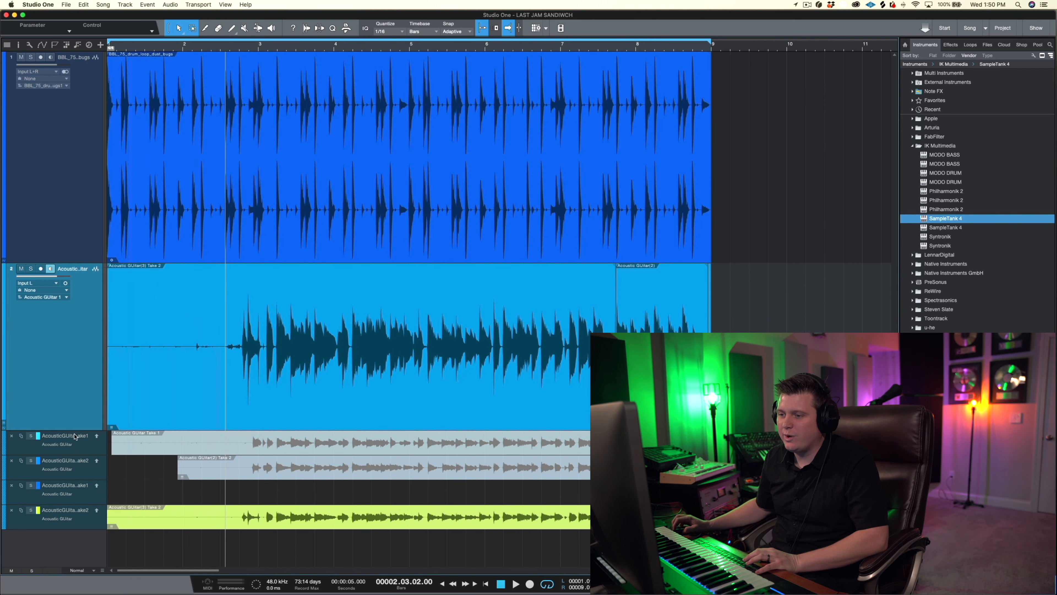
# Audition the guitar recording and comp in the first take from beat 3.2 to just before beat 4.2
pyautogui.moveTo(89, 428); pyautogui.dragTo(106, 405)
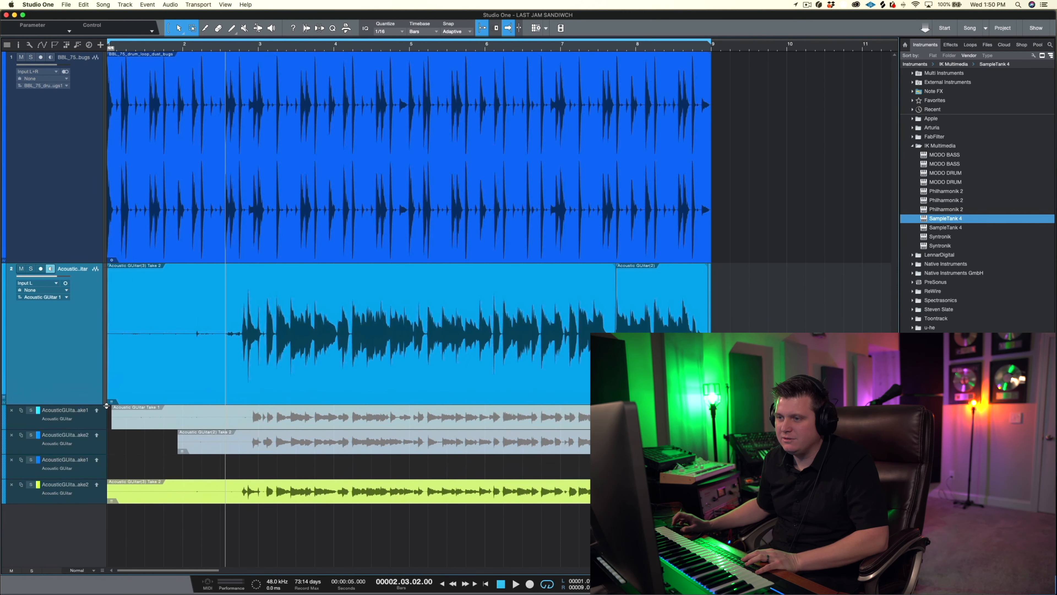
pyautogui.press('space')
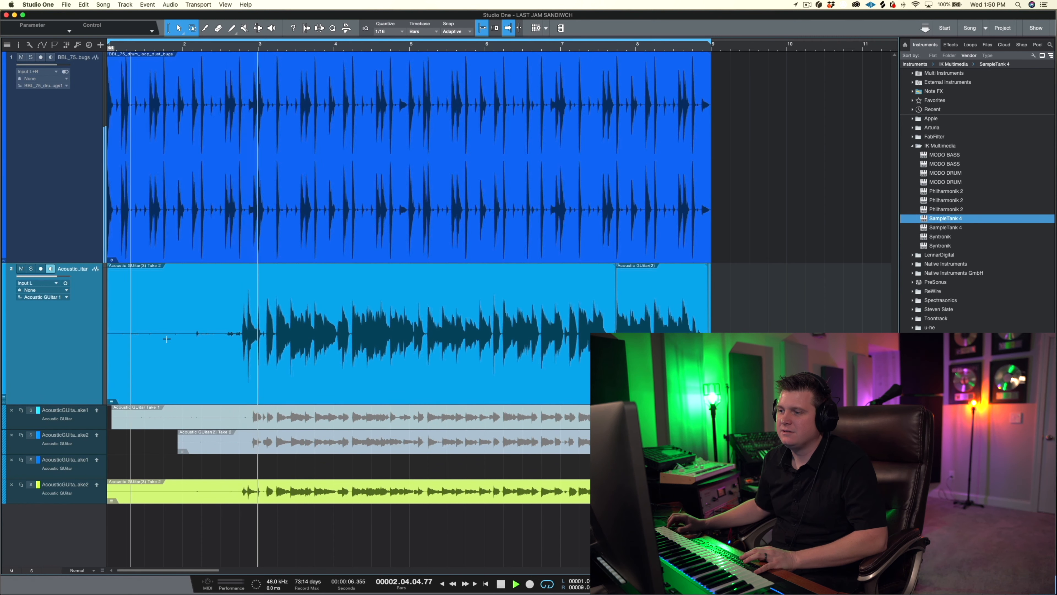
pyautogui.hscroll(1, 250, 360)
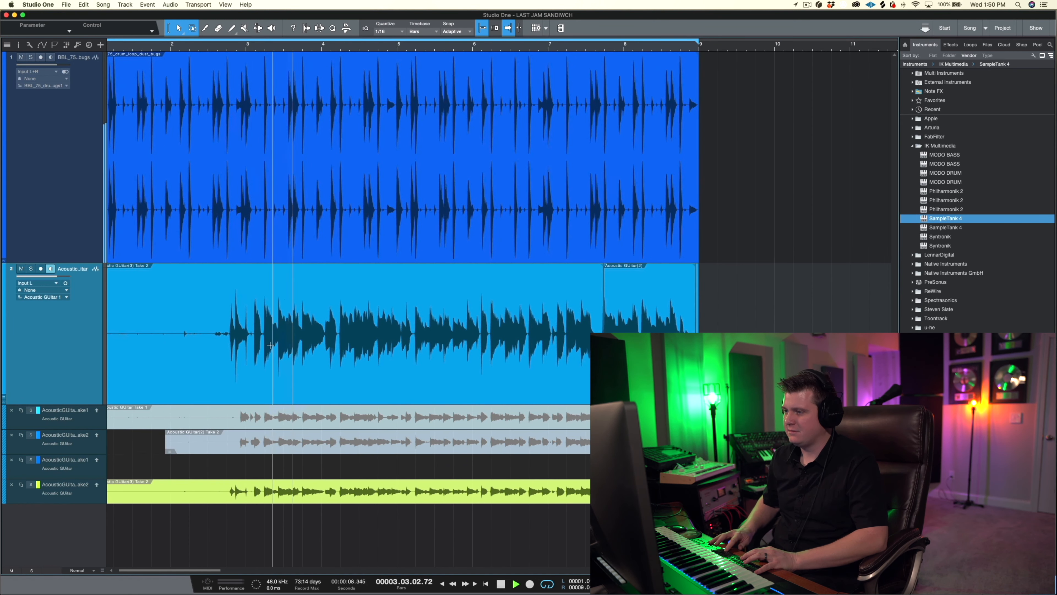
pyautogui.moveTo(282, 44)
pyautogui.mouseDown()
pyautogui.moveTo(296, 64)
pyautogui.moveTo(296, 41)
pyautogui.mouseUp()
pyautogui.click(296, 66)
pyautogui.press('space')
pyautogui.hscroll(-5, 307, 347)
pyautogui.moveTo(320, 416); pyautogui.dragTo(699, 416)
pyautogui.click(143, 45)
pyautogui.press('space')
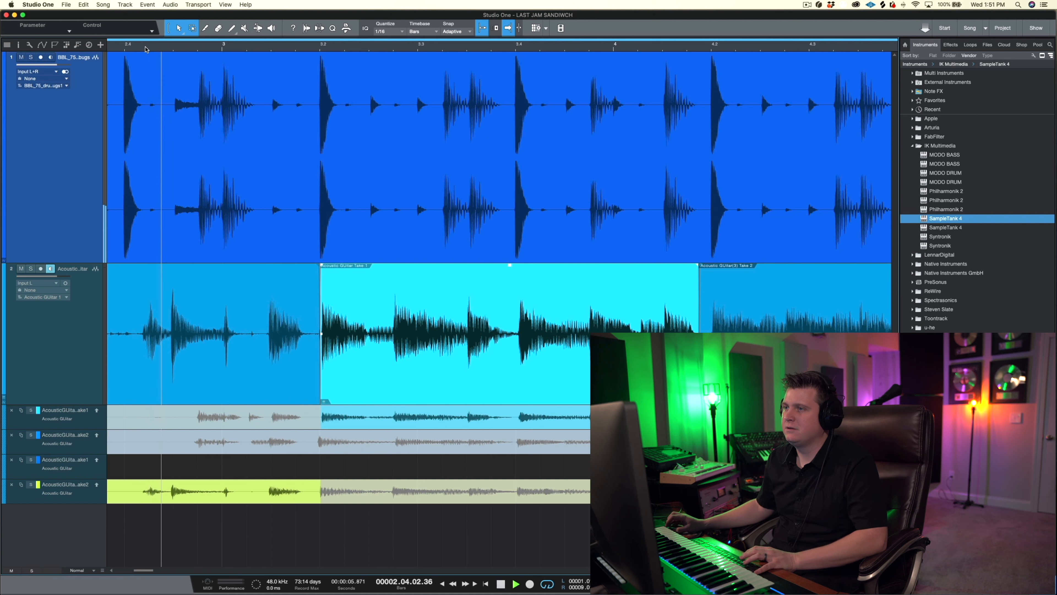
# Comp in the guitar take from the second layer from beat 6.4 to just before 7.2 and play back the edit
pyautogui.moveTo(262, 47); pyautogui.dragTo(266, 41)
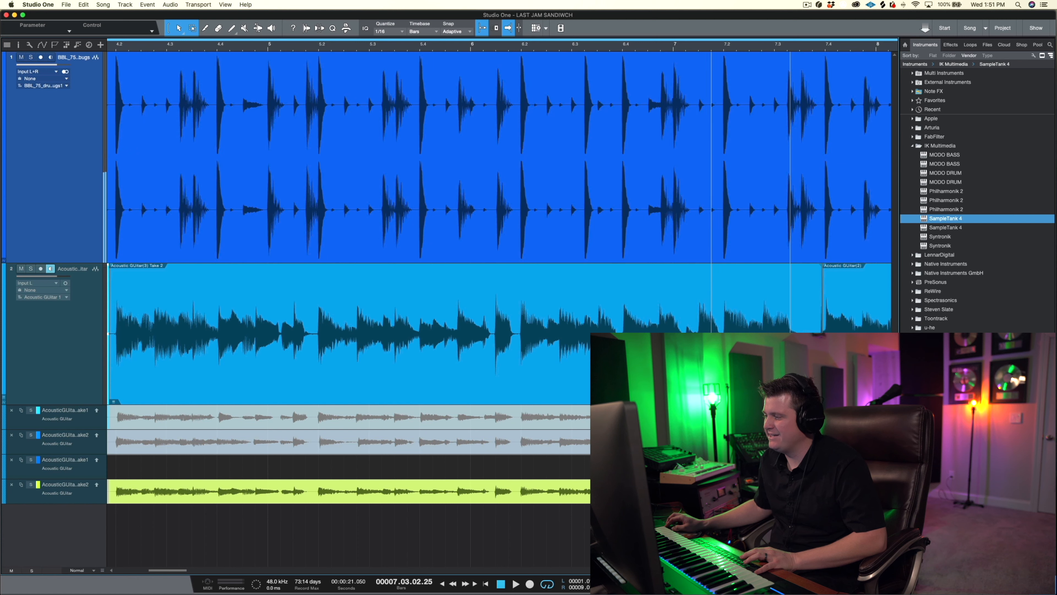
pyautogui.moveTo(623, 442); pyautogui.dragTo(711, 442)
pyautogui.click(541, 48)
pyautogui.press('space')
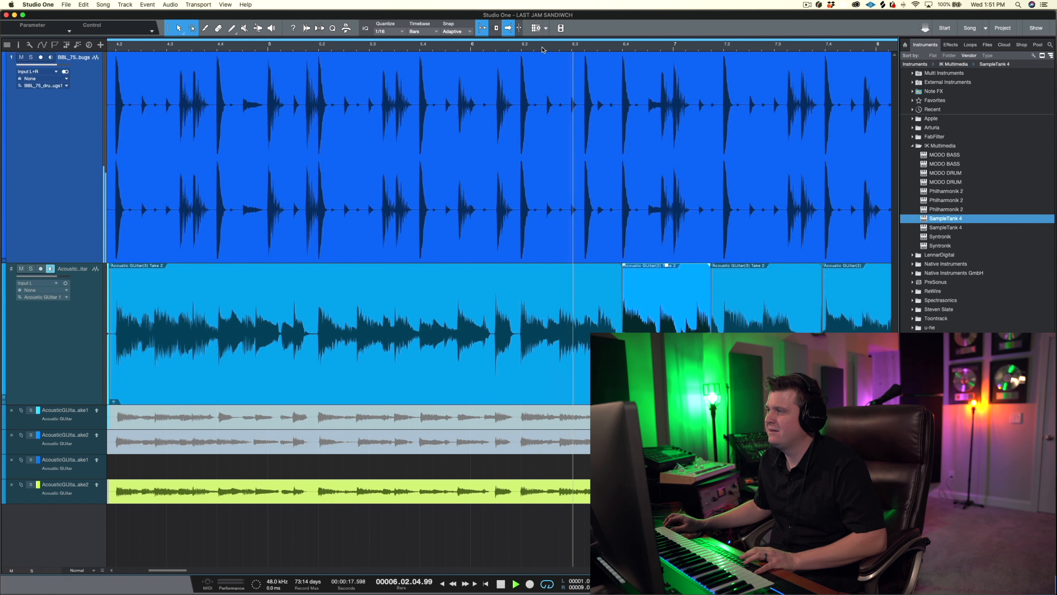
pyautogui.moveTo(542, 49); pyautogui.dragTo(542, 42)
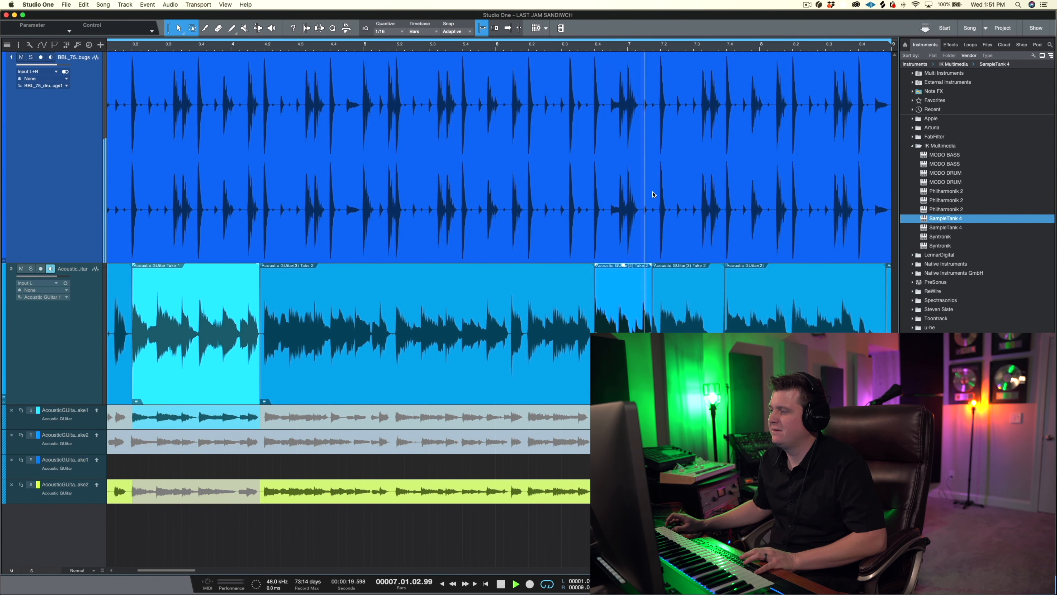
pyautogui.press('space')
pyautogui.click(569, 48)
pyautogui.press('space')
pyautogui.moveTo(572, 47); pyautogui.dragTo(577, 42)
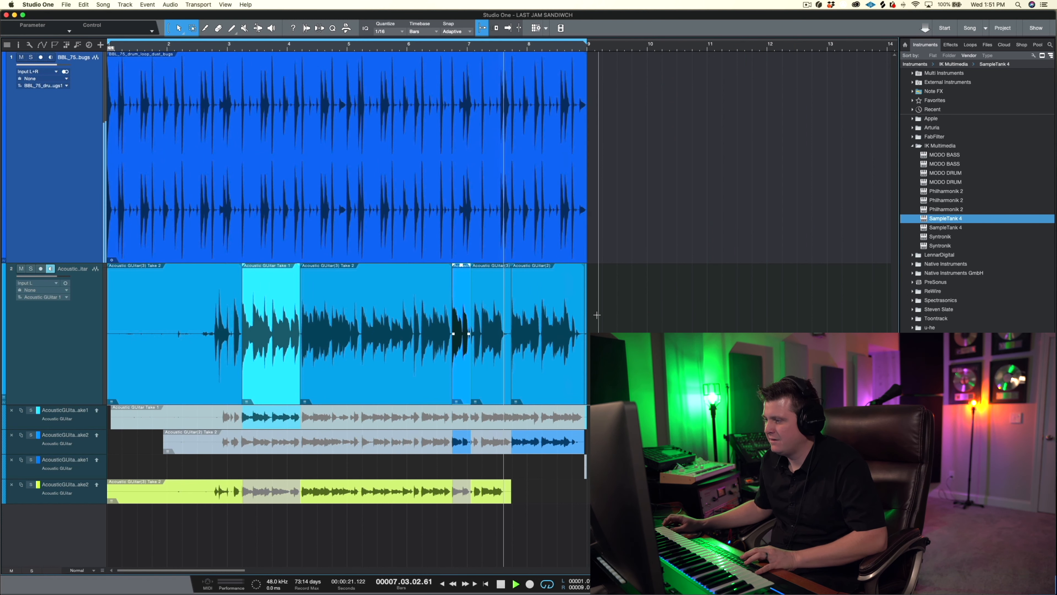
# Delete everything on the guitar track from just after the start of bar 7 to the end
pyautogui.press('space')
pyautogui.moveTo(594, 295); pyautogui.dragTo(479, 333)
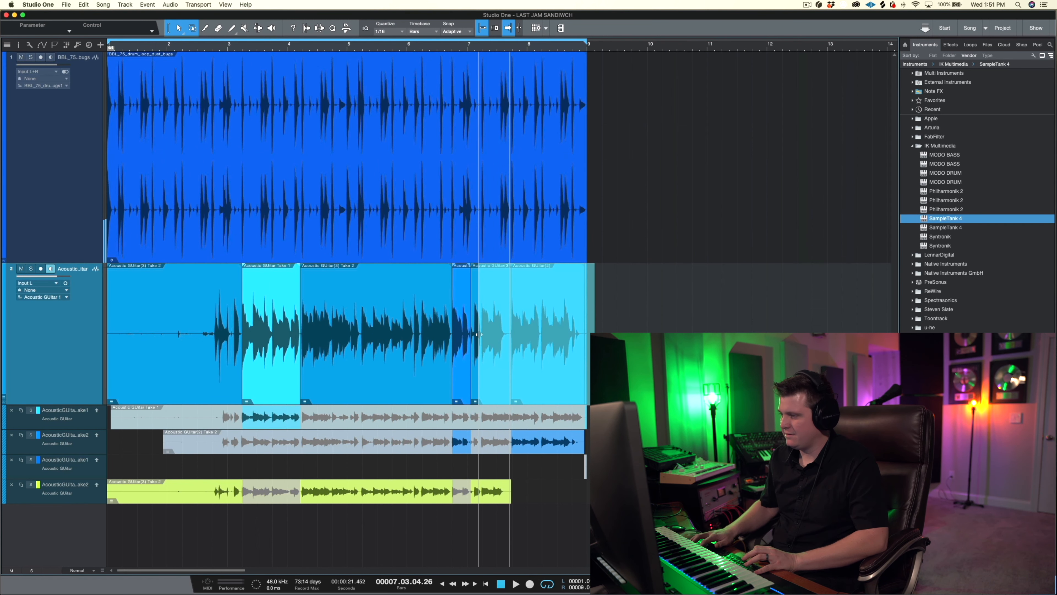
pyautogui.press('Delete')
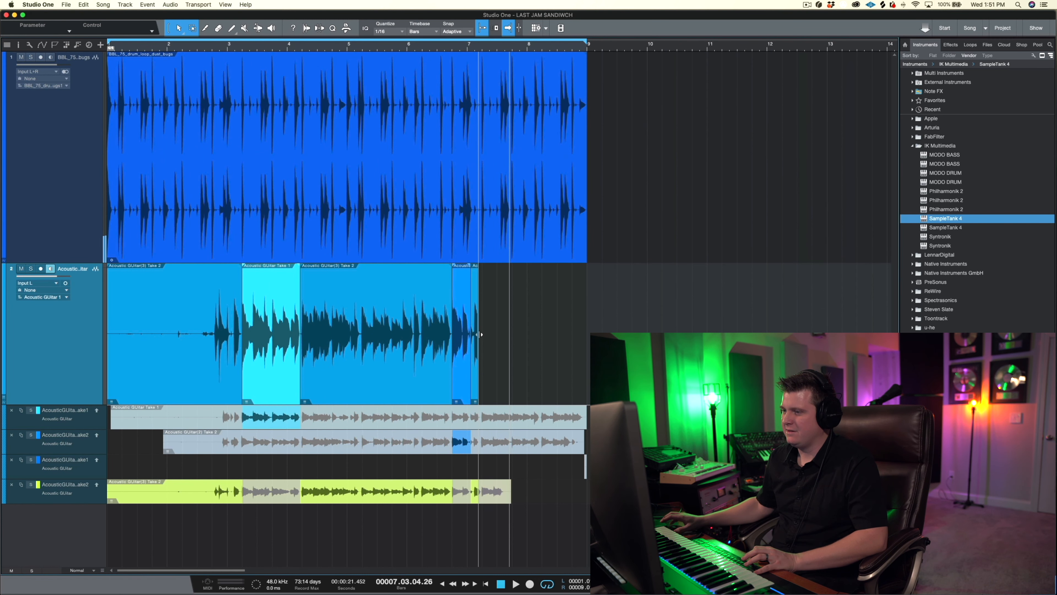
# Delete the guitar intro up to about the middle of beat 2.4 and play back the trimmed part
pyautogui.click(200, 47)
pyautogui.press('space')
pyautogui.moveTo(223, 49); pyautogui.dragTo(226, 61)
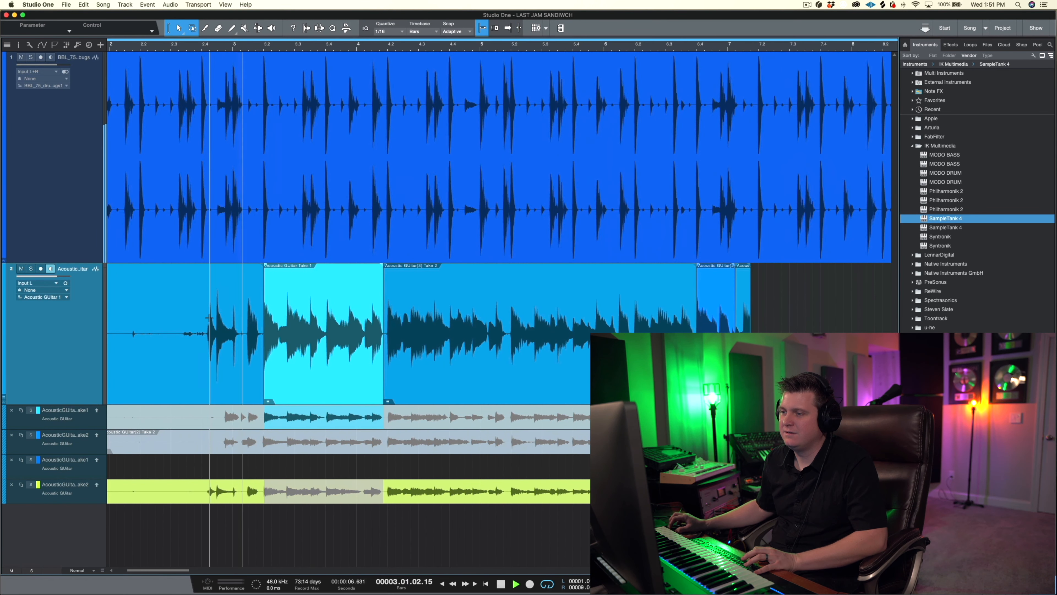
pyautogui.moveTo(208, 319); pyautogui.dragTo(109, 320)
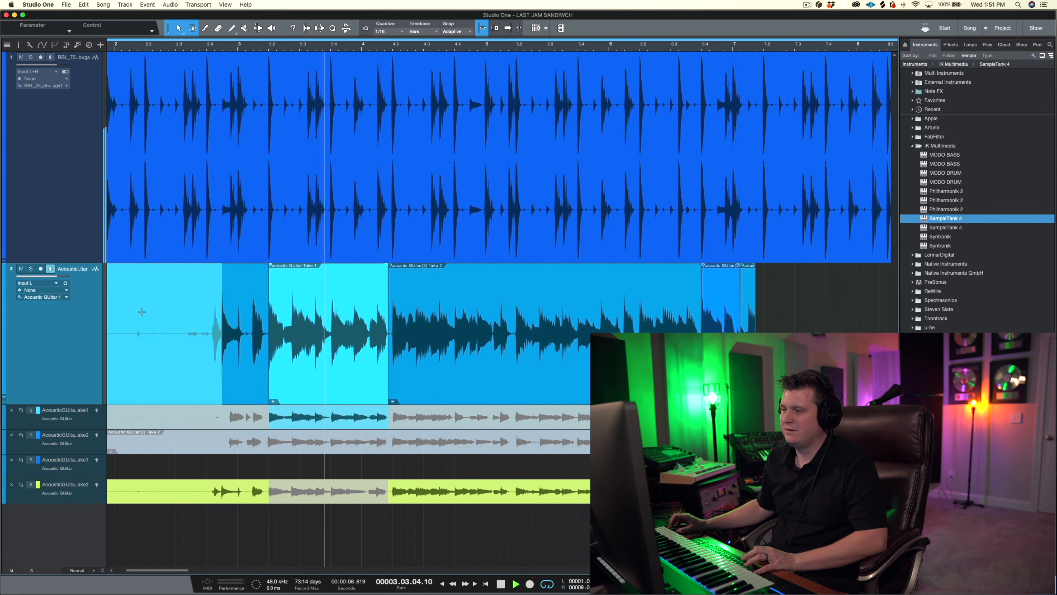
pyautogui.press('Delete')
pyautogui.press('space')
pyautogui.press('space')
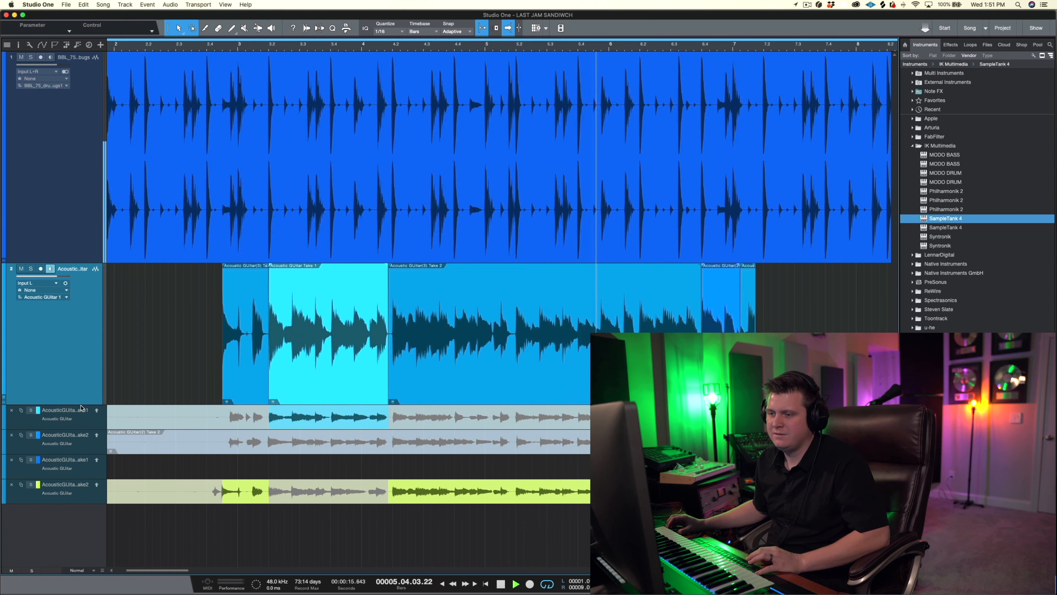
# Hide the guitar track's take layers and add an instrument track below it
pyautogui.rightClick(83, 377)
pyautogui.click(99, 388)
pyautogui.rightClick(69, 468)
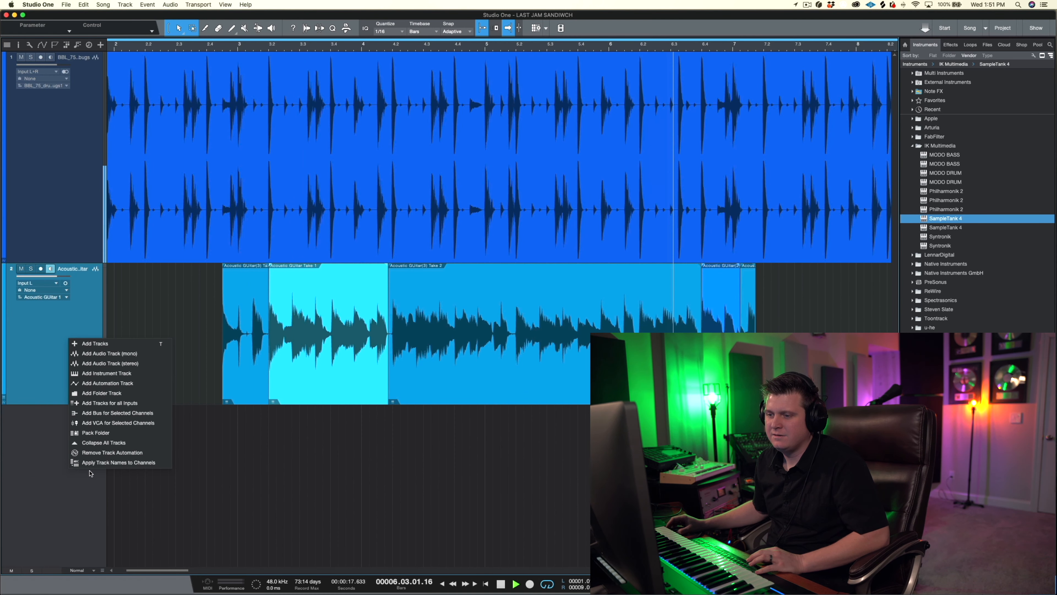
pyautogui.click(129, 354)
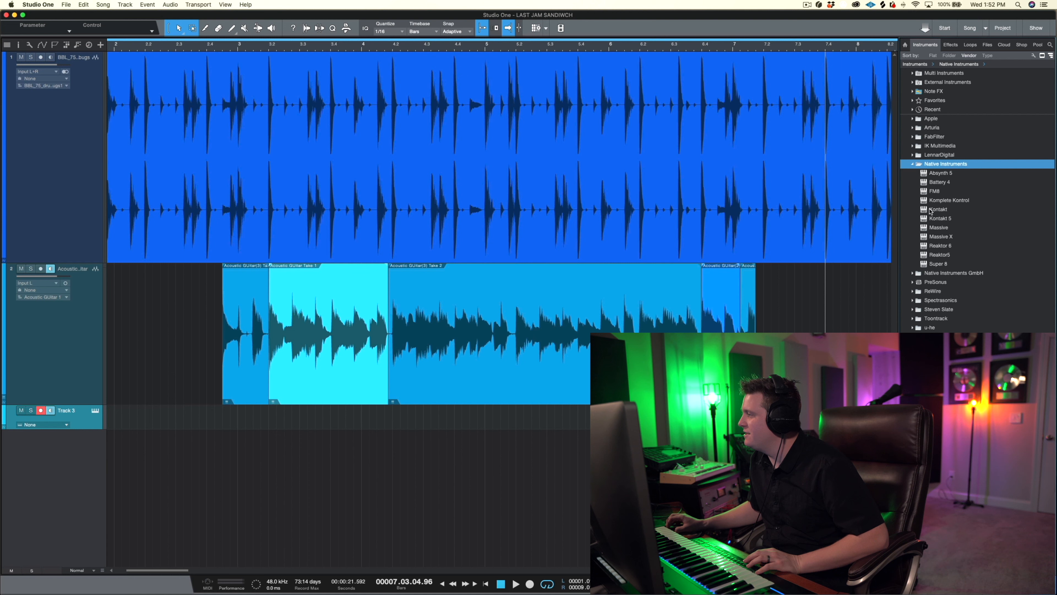
# Load Spectrasonics Keyscape onto the new instrument track and choose the Key Bass patch Rhodes Piano Bass - Dark
pyautogui.click(914, 165)
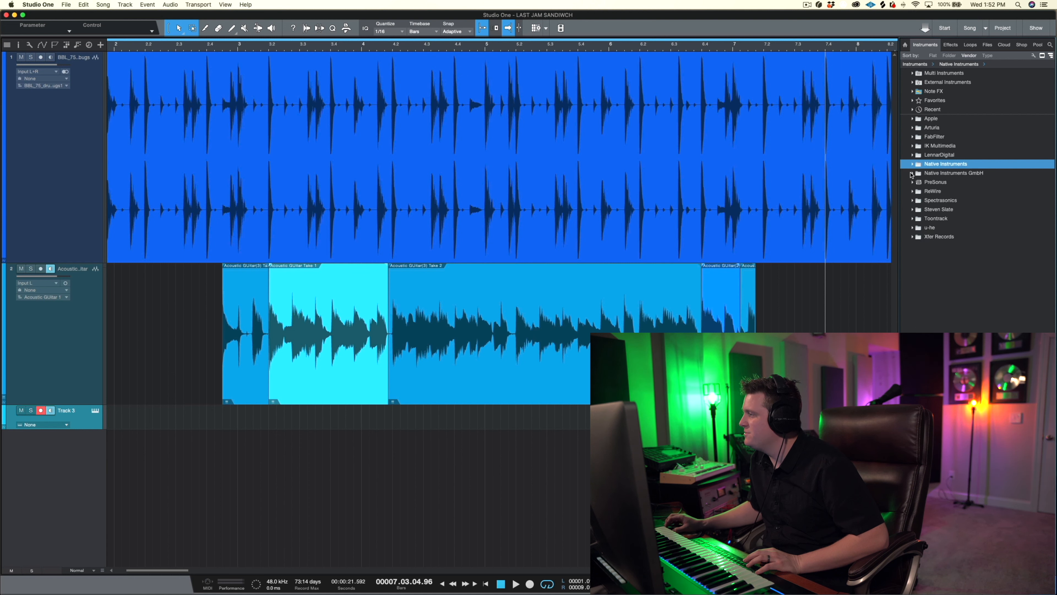
pyautogui.click(912, 200)
pyautogui.moveTo(937, 211); pyautogui.dragTo(386, 422)
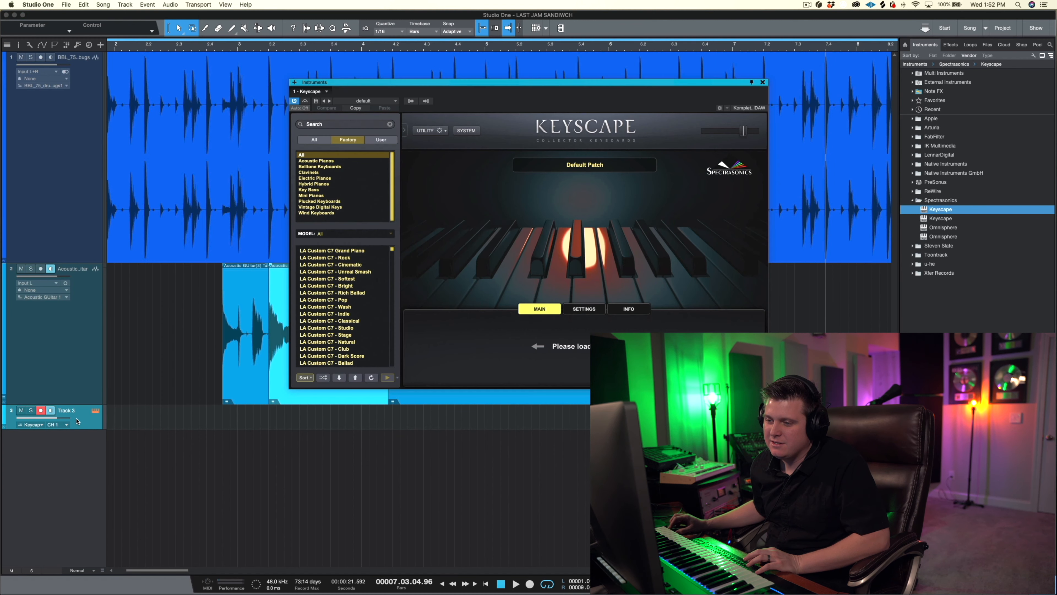
pyautogui.click(321, 190)
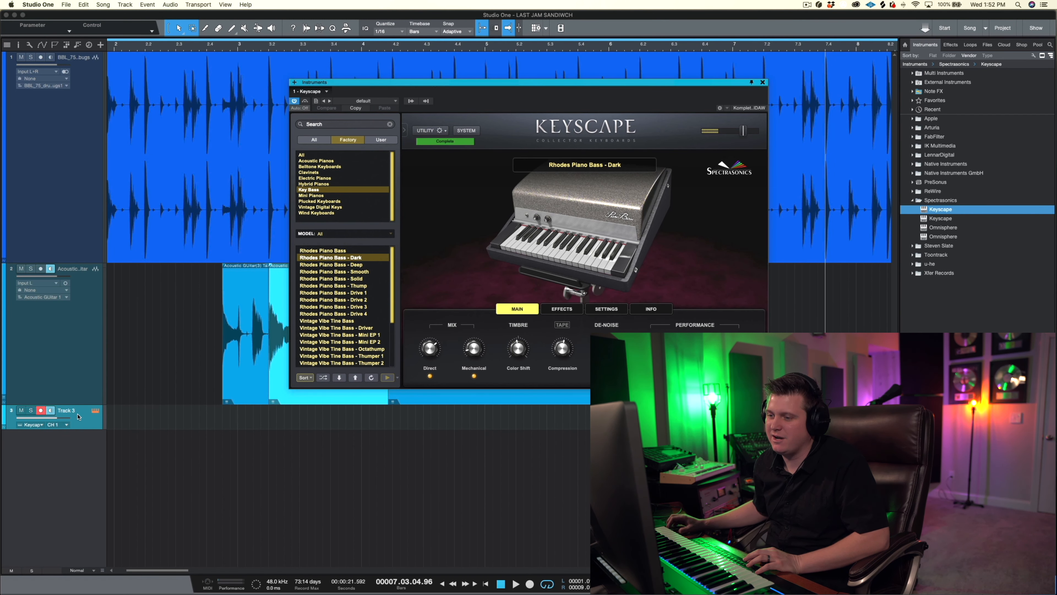
# Rename the instrument track "Key Bass", close the Keyscape window and set the playback position near beat 2.4
pyautogui.doubleClick(67, 410)
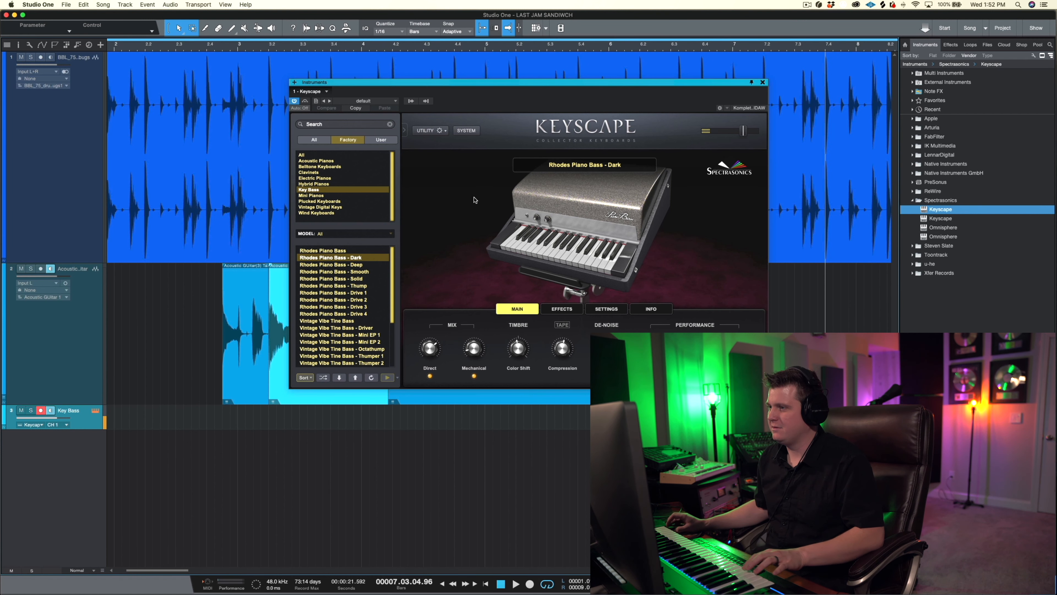
pyautogui.click(762, 82)
pyautogui.click(223, 44)
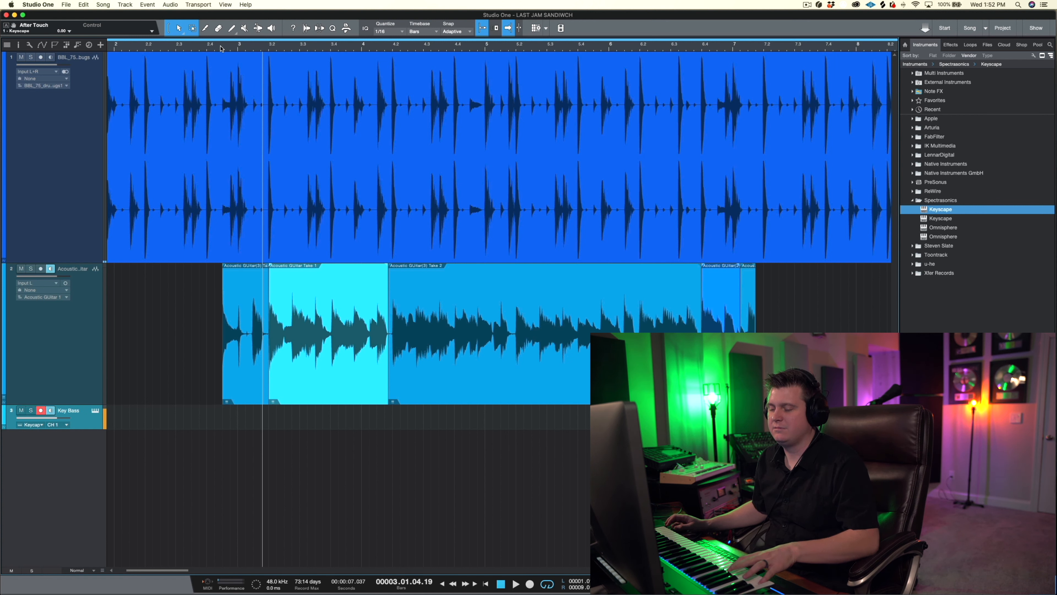
# Record a Key Bass take starting from beat 2.4 and play it back from just before bar 3
pyautogui.click(213, 46)
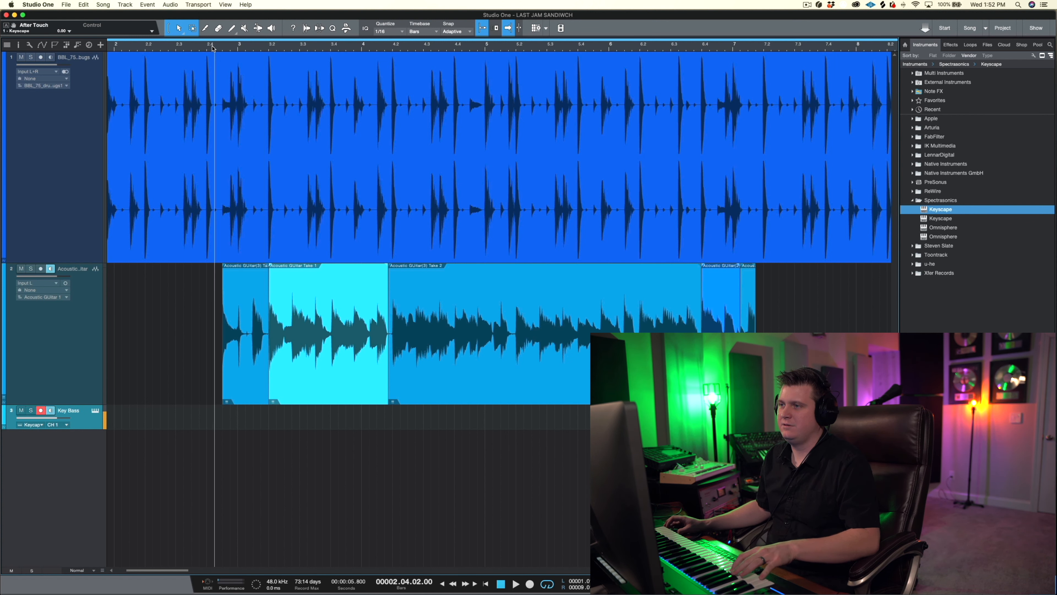
pyautogui.press('KP_Multiply')
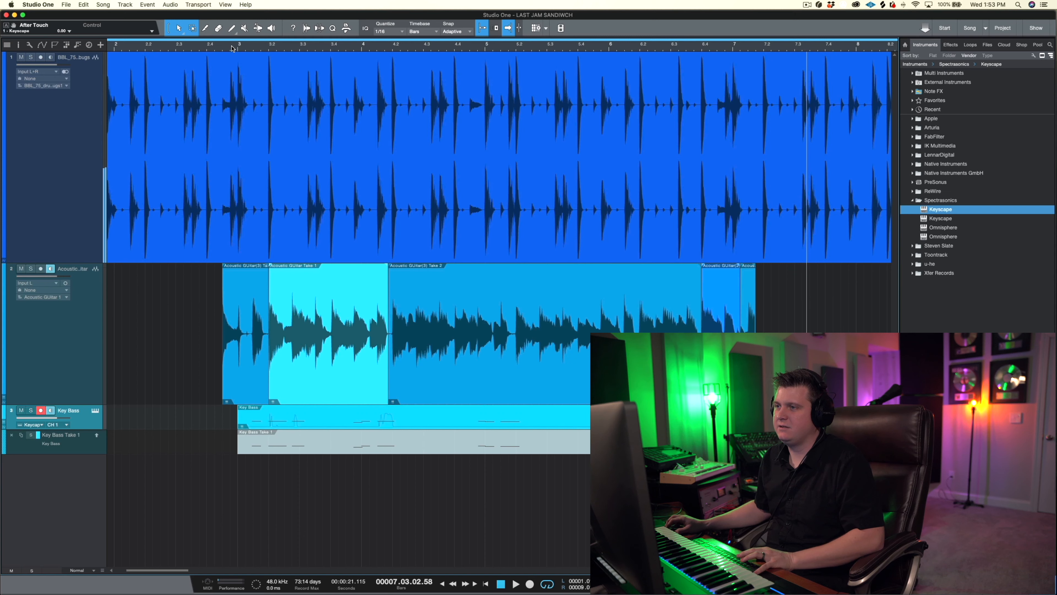
pyautogui.click(233, 49)
pyautogui.press('space')
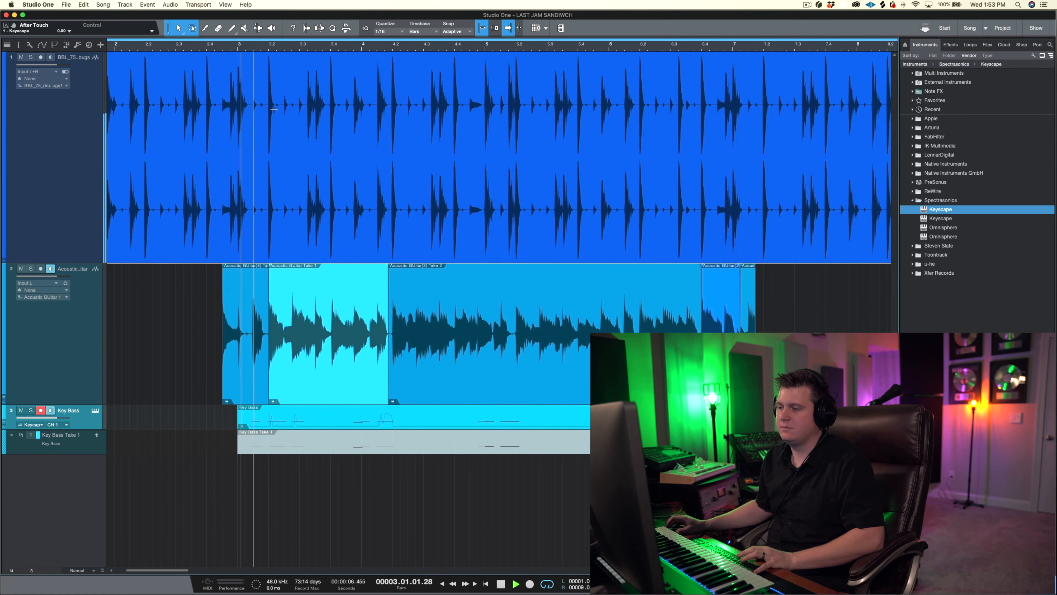
# Open the Key Bass part for note editing, quantize its notes to 1/16, and play the result from near bar 3
pyautogui.doubleClick(314, 423)
pyautogui.press('space')
pyautogui.click(380, 478)
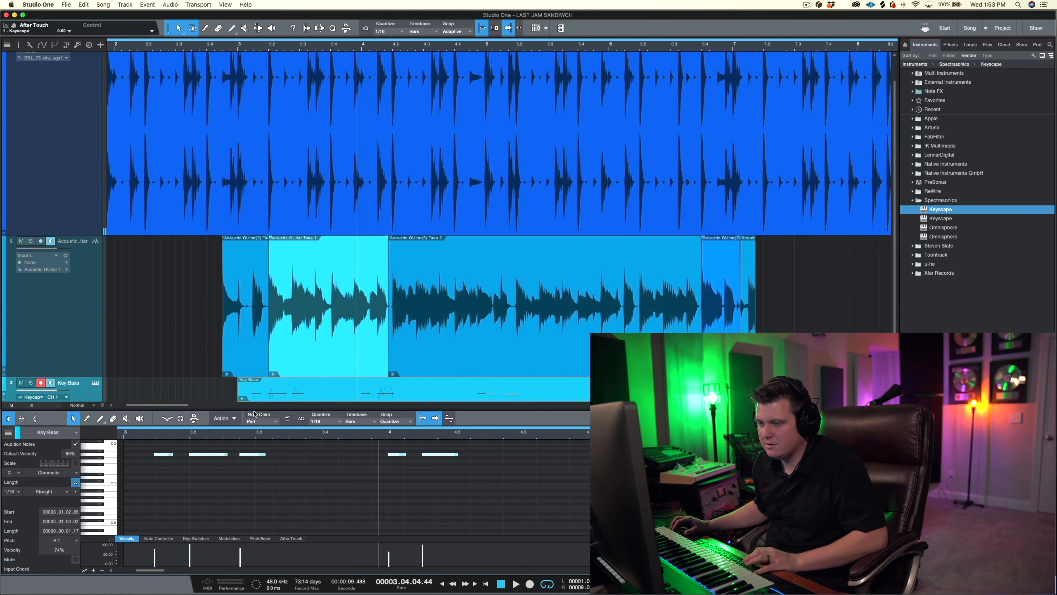
pyautogui.click(182, 419)
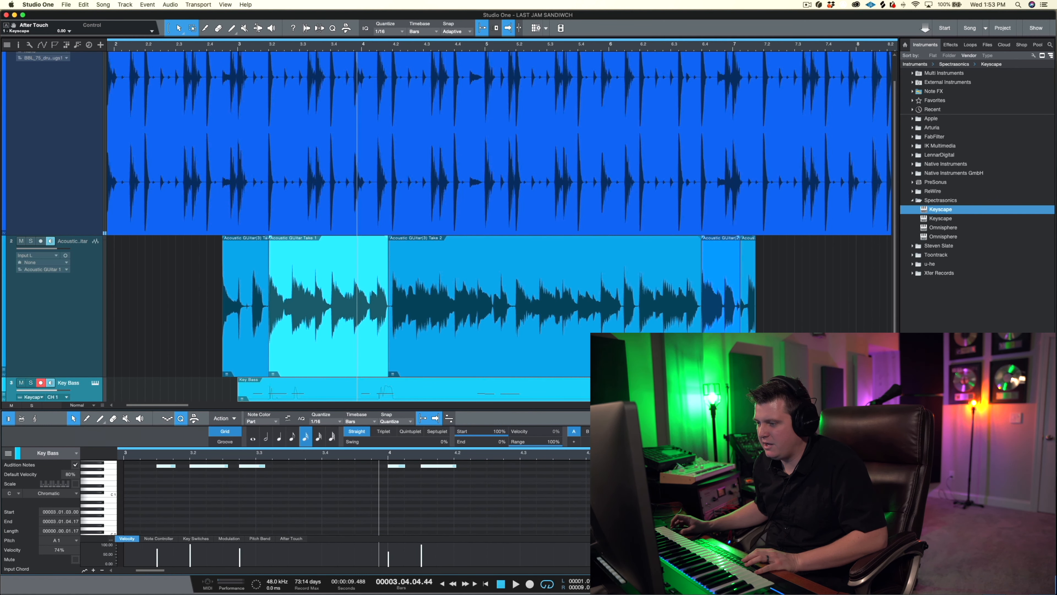
pyautogui.click(226, 49)
pyautogui.press('space')
pyautogui.moveTo(227, 49); pyautogui.dragTo(272, 45)
# Reduce the note editor's height and re-arm the Key Bass track for recording
pyautogui.click(41, 382)
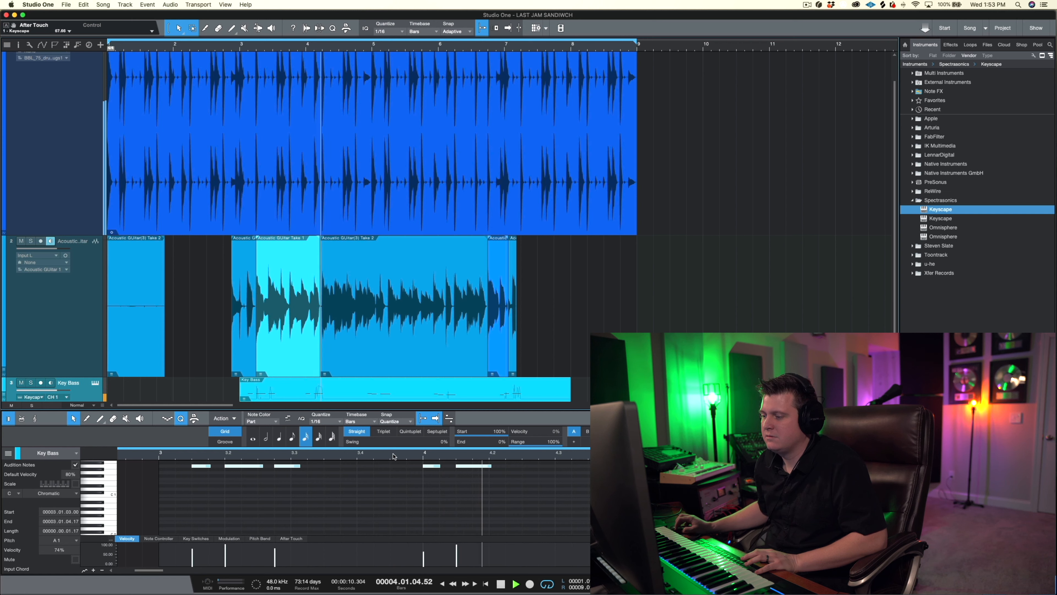
pyautogui.moveTo(432, 410); pyautogui.dragTo(454, 457)
pyautogui.click(41, 390)
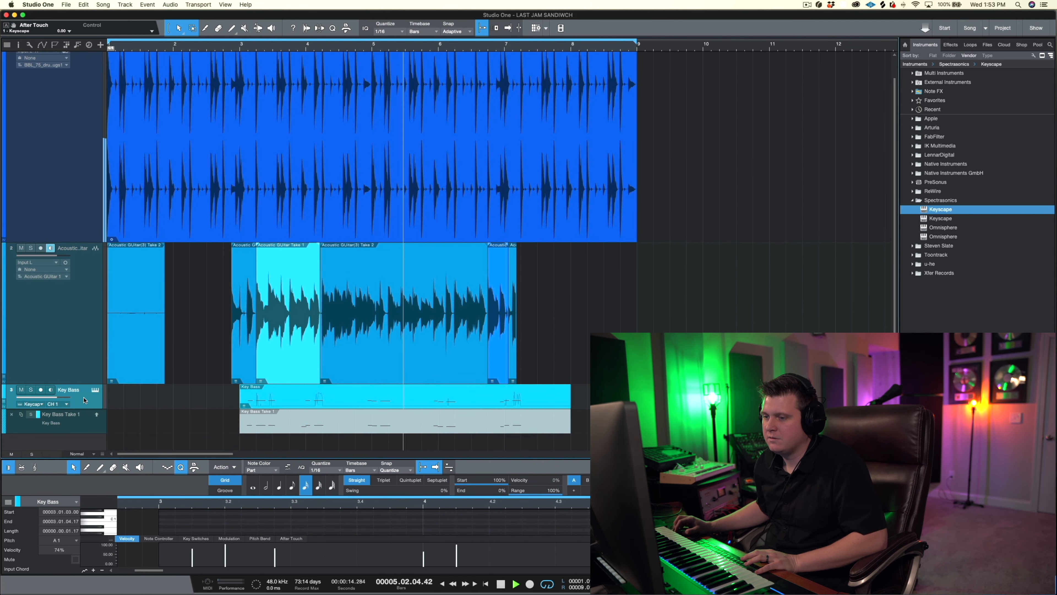
# Switch the Key Bass patch in Keyscape to Rhodes Piano Bass - Deep, audition it in the song and close the instrument window
pyautogui.click(95, 389)
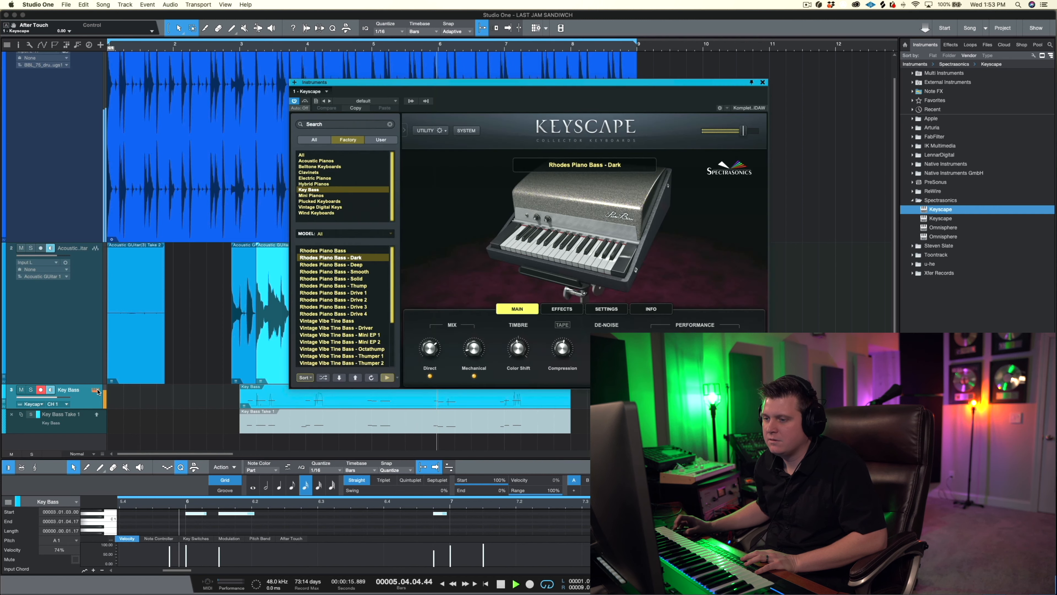
pyautogui.click(351, 265)
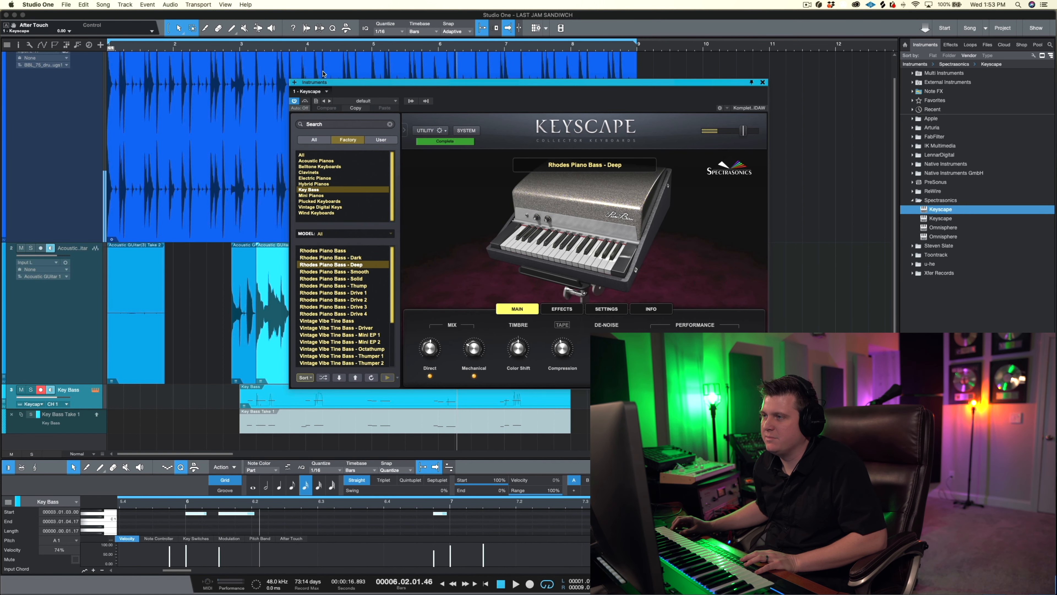
pyautogui.click(263, 50)
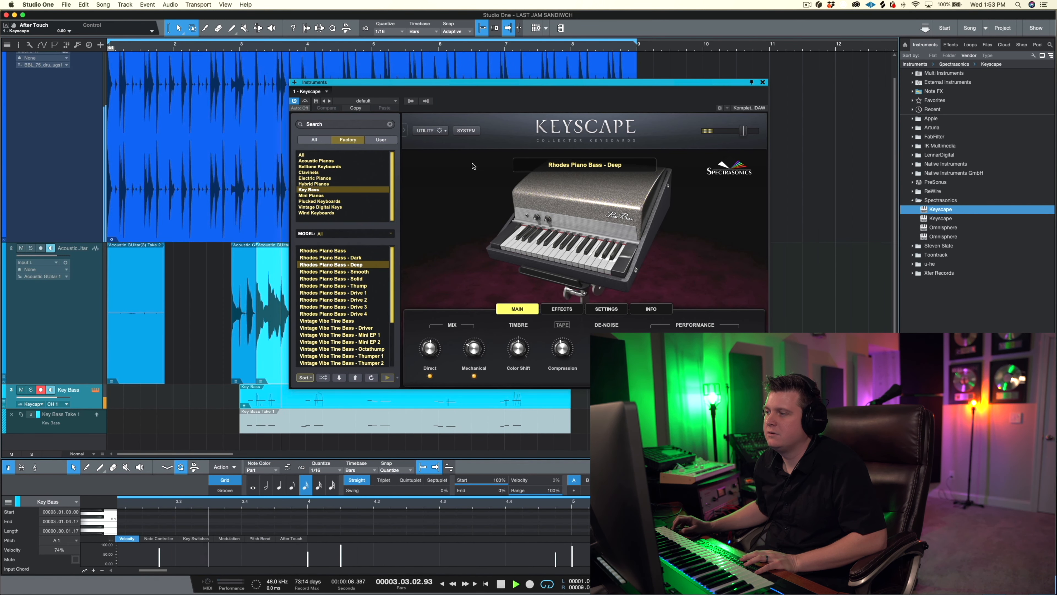
pyautogui.click(387, 377)
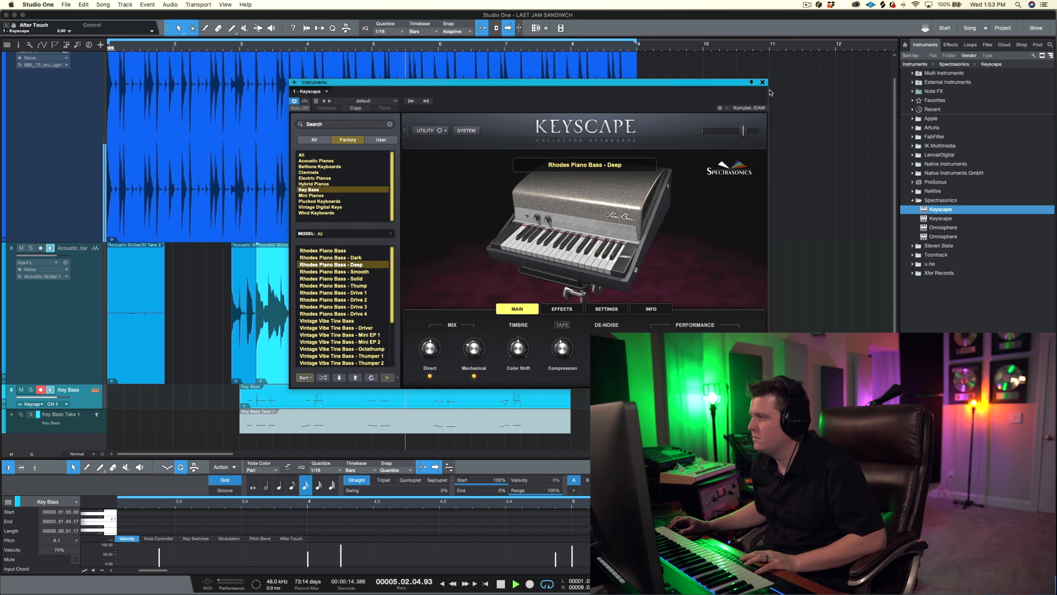
pyautogui.click(762, 83)
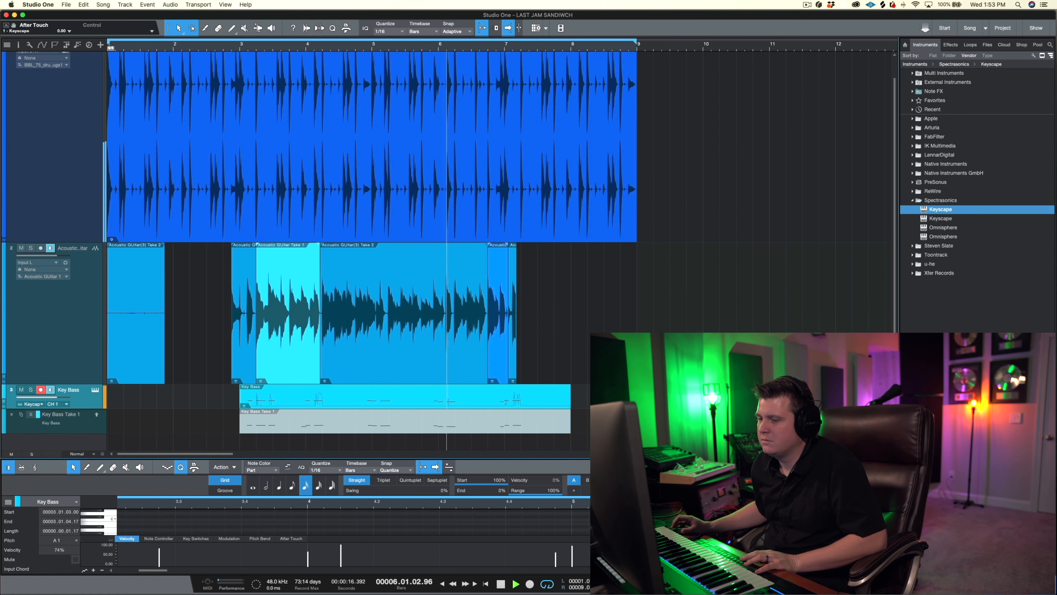
# Stop playback and hide the take layers of the Key Bass track
pyautogui.rightClick(89, 399)
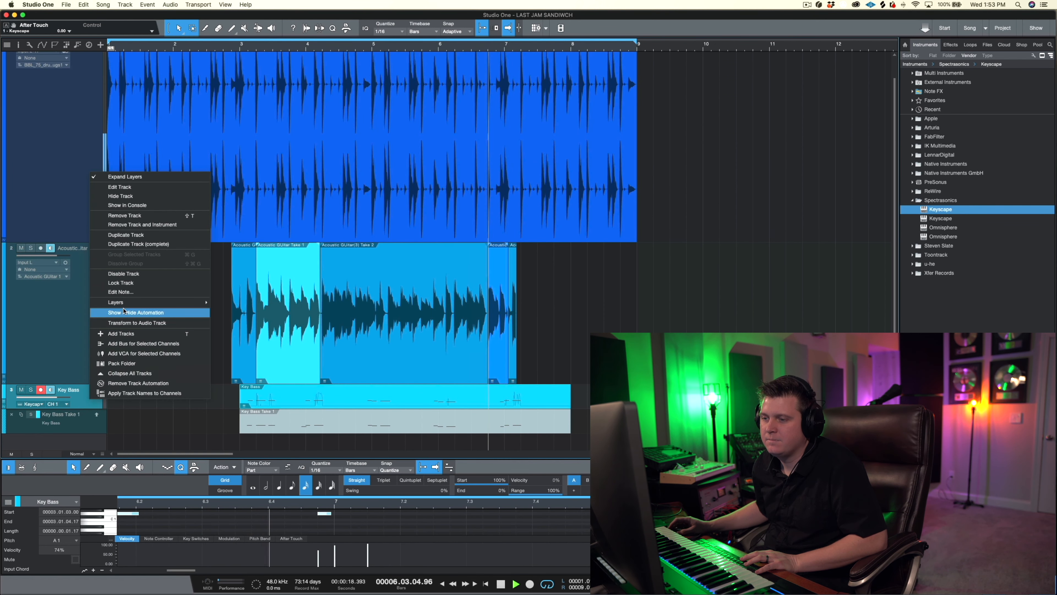
pyautogui.click(64, 339)
pyautogui.press('space')
pyautogui.rightClick(87, 399)
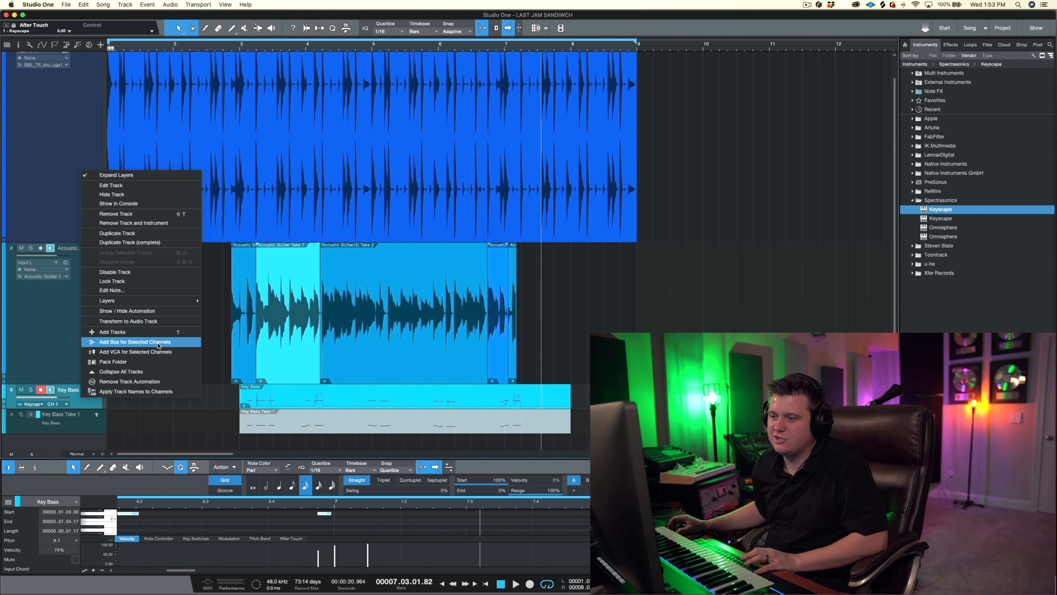
pyautogui.click(172, 178)
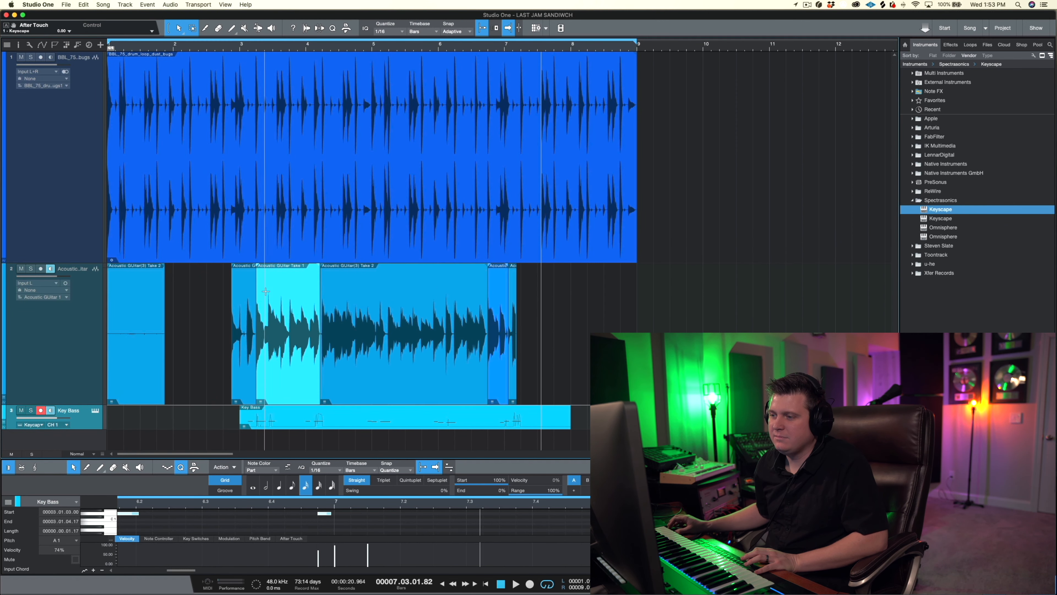
# Delete the leftover guitar clip at the song's start and play back from around beat 2.4
pyautogui.moveTo(197, 303); pyautogui.dragTo(85, 320)
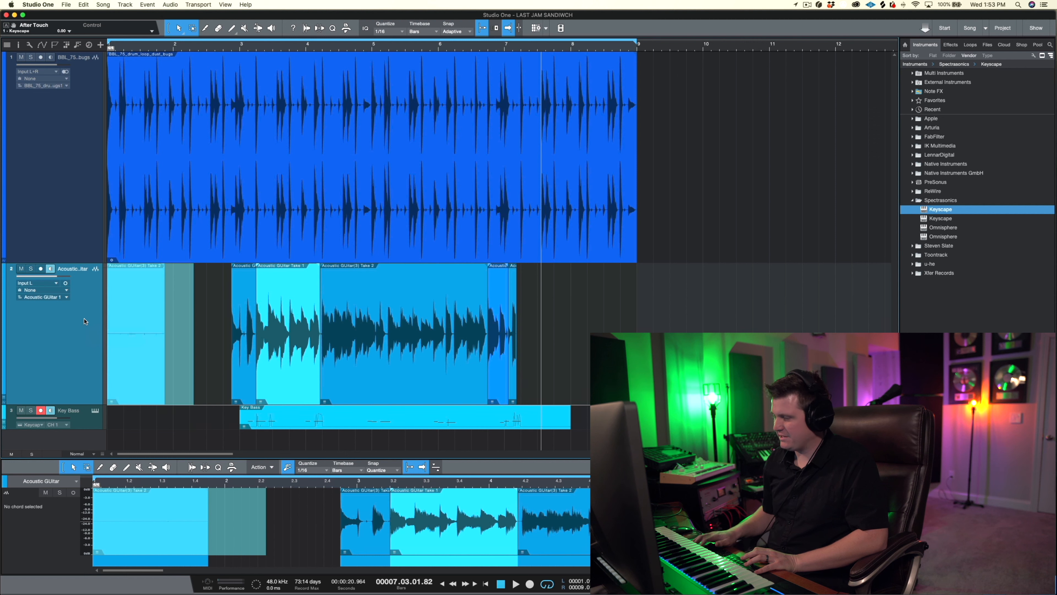
pyautogui.press('Delete')
pyautogui.click(342, 45)
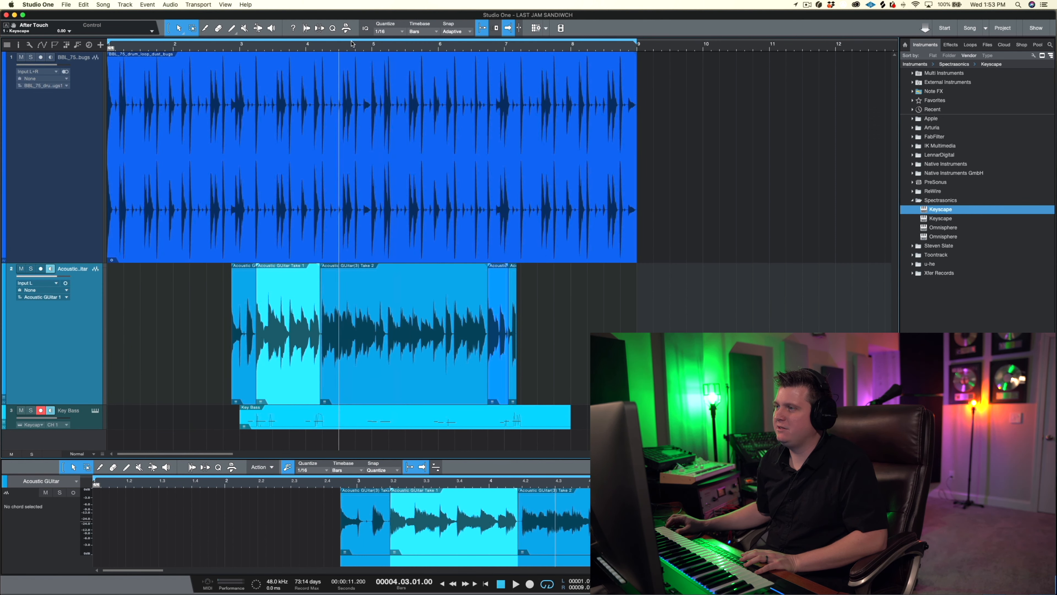
pyautogui.click(264, 49)
pyautogui.press('e')
pyautogui.press('e')
pyautogui.press('e')
pyautogui.press('w')
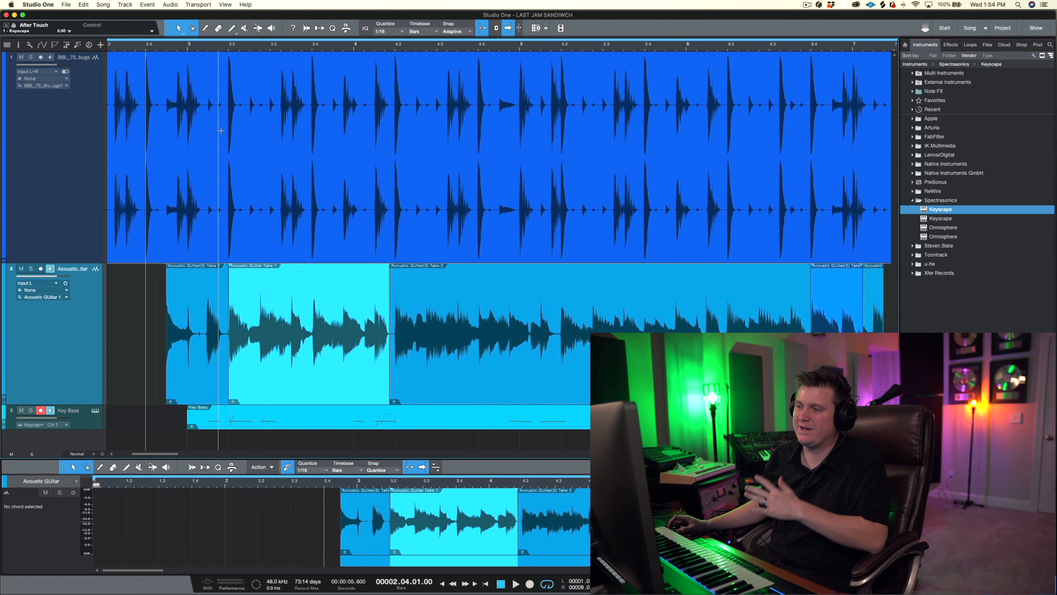
pyautogui.press('space')
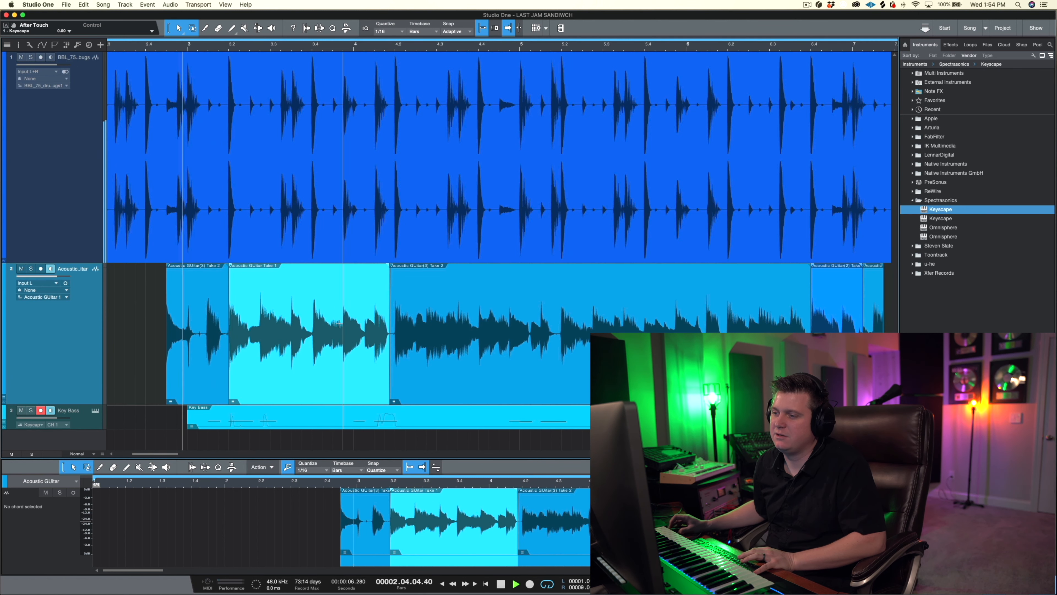
pyautogui.press('space')
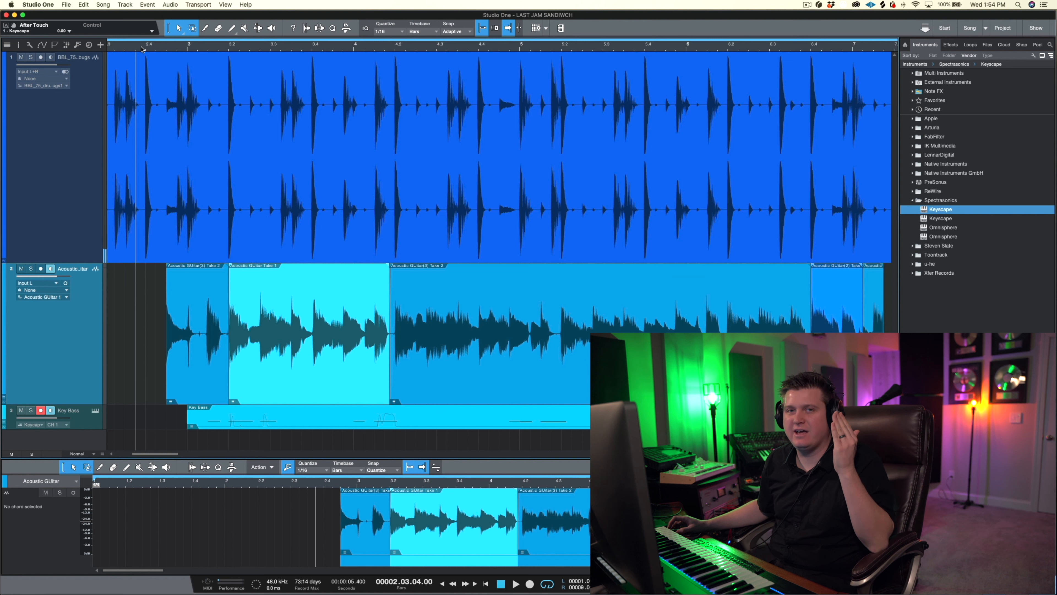
# Copy the acoustic guitar section from bar 3 to about beat 6.4 and paste it at bar 7
pyautogui.click(146, 50)
pyautogui.click(187, 50)
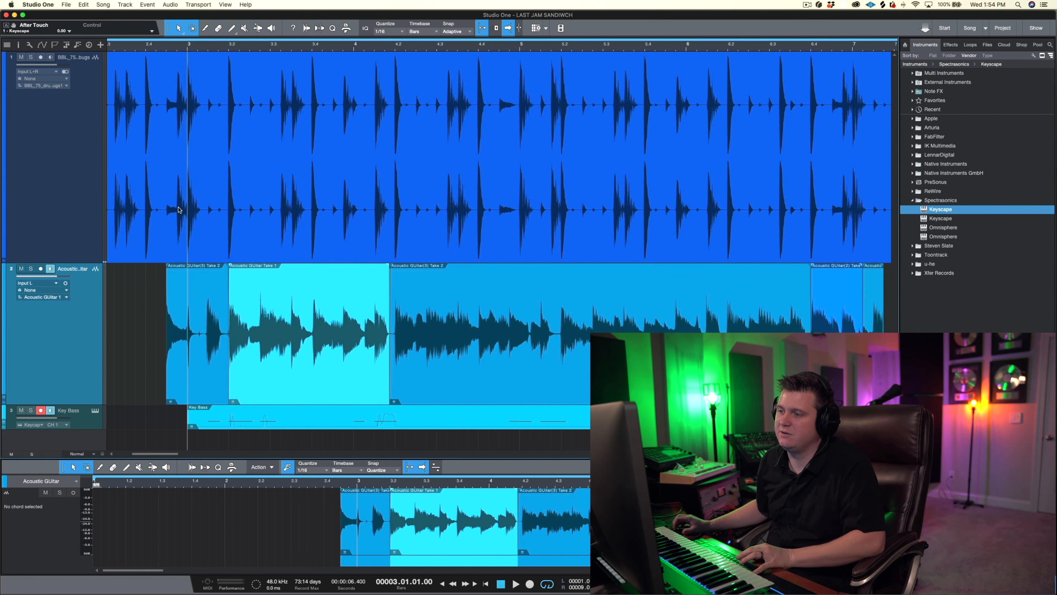
pyautogui.moveTo(186, 292); pyautogui.dragTo(811, 325)
pyautogui.press('space')
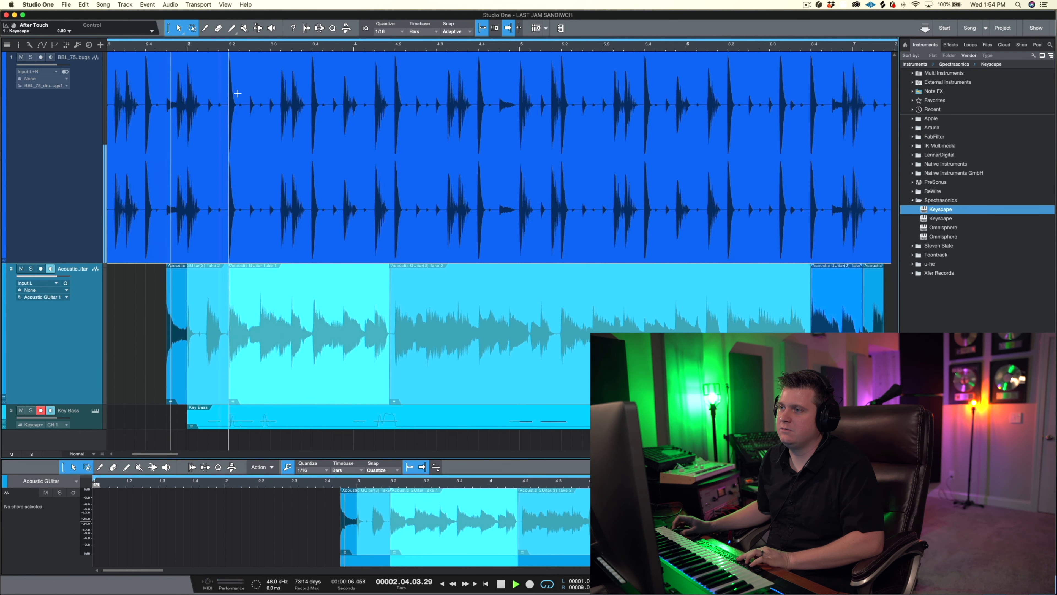
pyautogui.moveTo(255, 49); pyautogui.dragTo(256, 32)
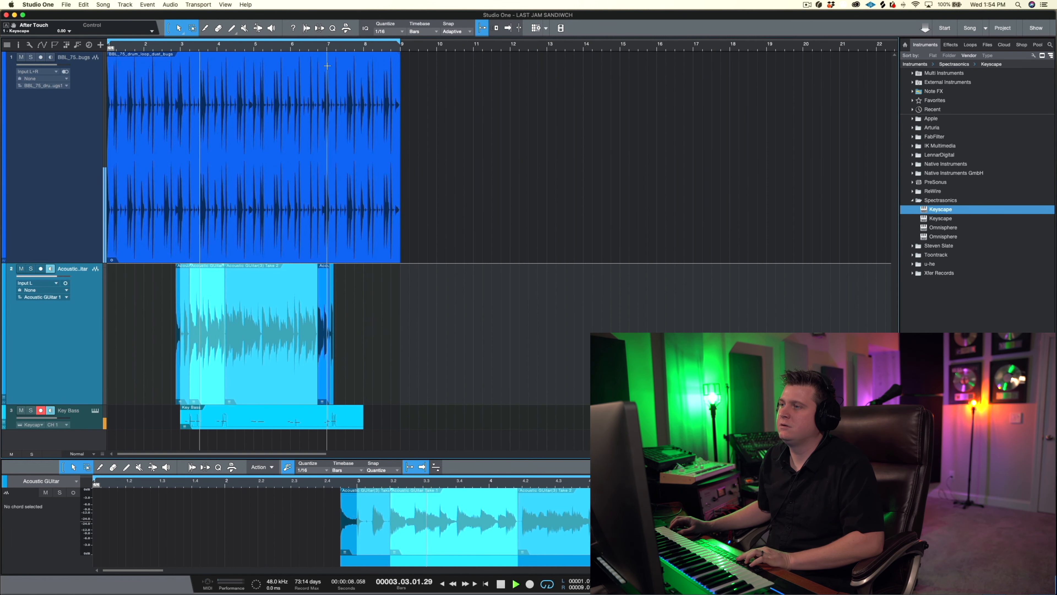
pyautogui.click(298, 47)
pyautogui.moveTo(319, 47); pyautogui.dragTo(321, 61)
pyautogui.press('space')
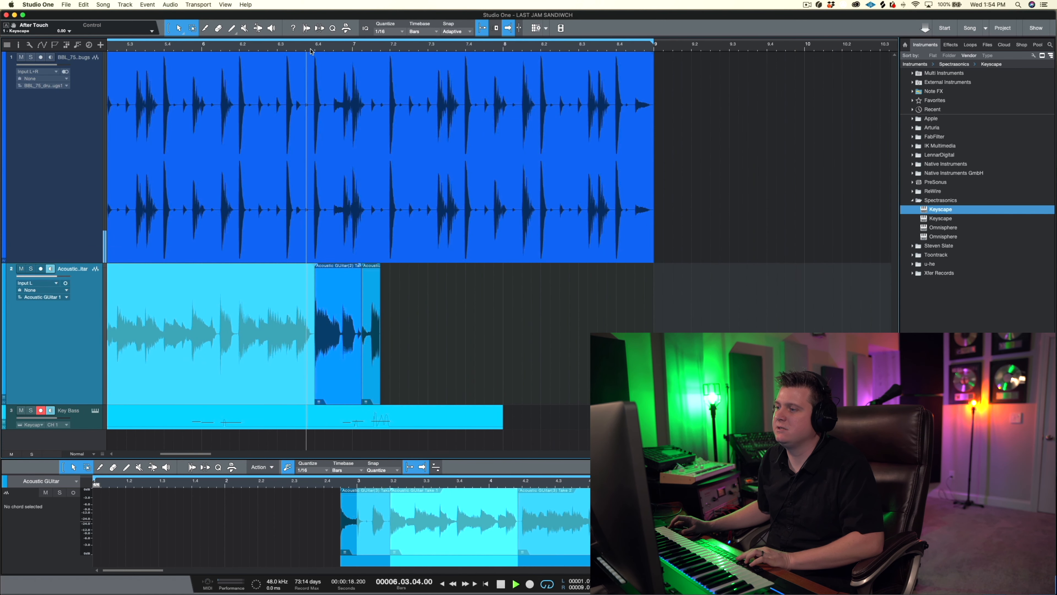
pyautogui.press('space')
pyautogui.click(352, 49)
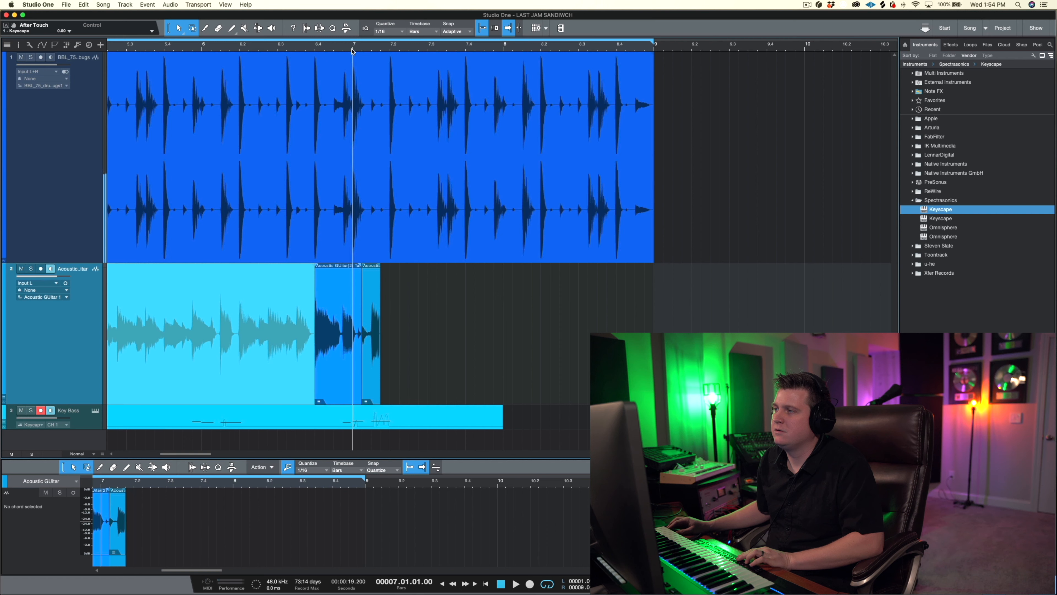
pyautogui.press('super+z')
pyautogui.press('super+z')
pyautogui.press('super+z')
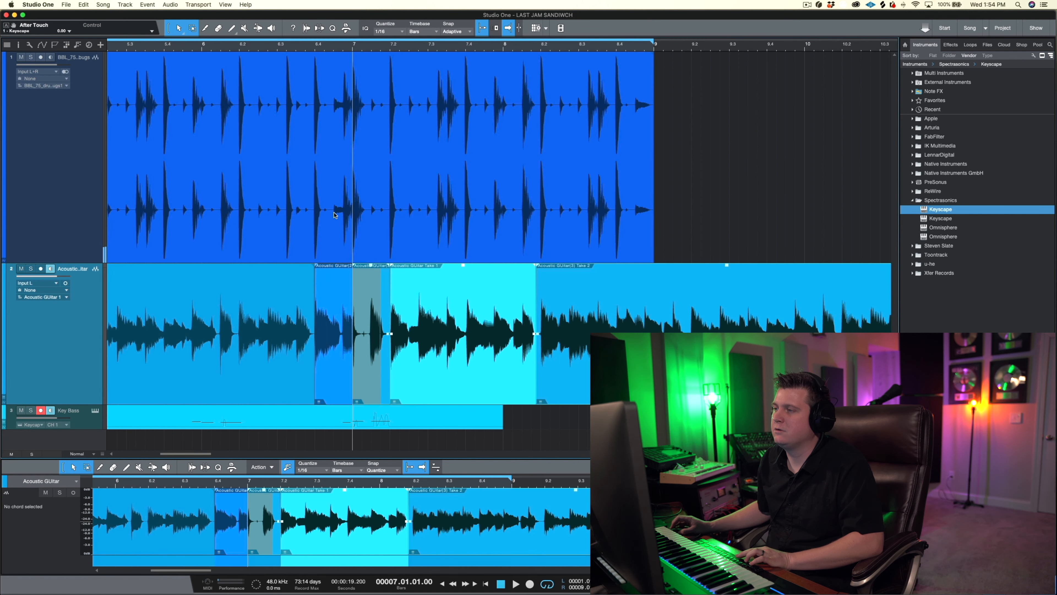
# Play back the pasted guitar from bar 7 and delete the last pasted Take 2 event
pyautogui.press('space')
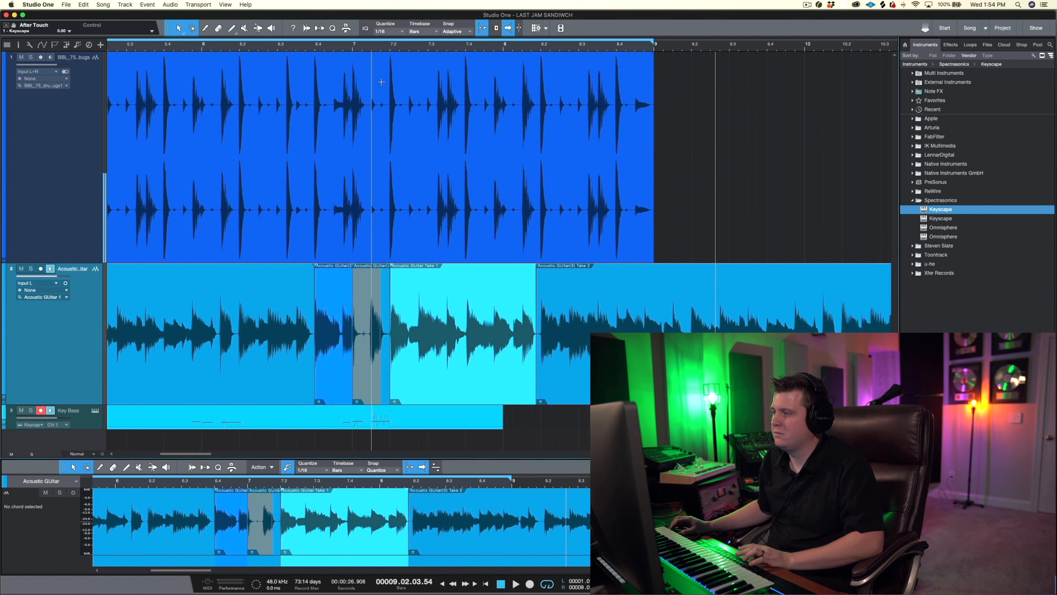
pyautogui.click(666, 367)
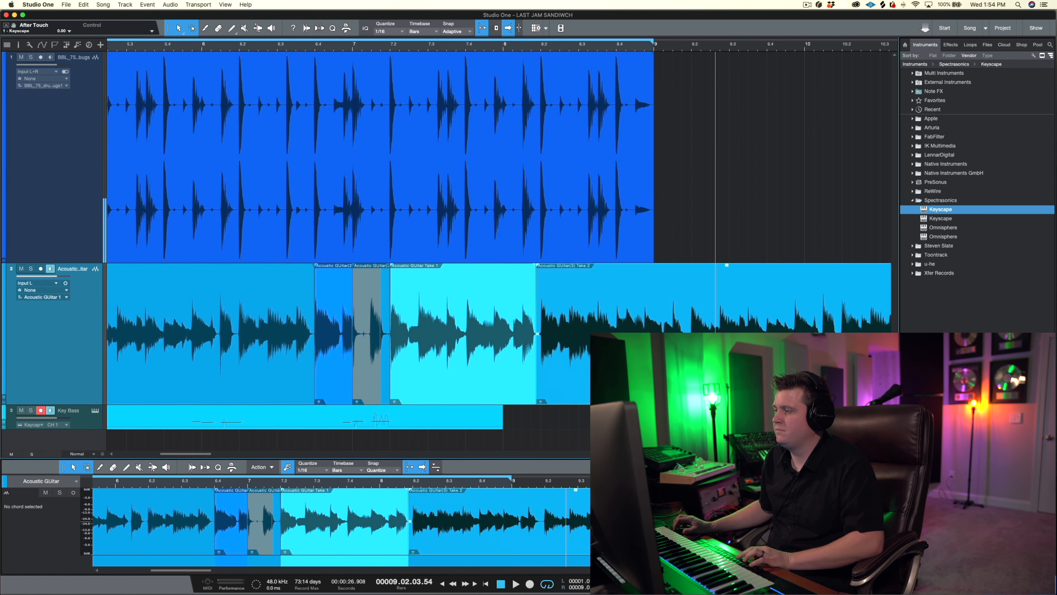
pyautogui.press('Delete')
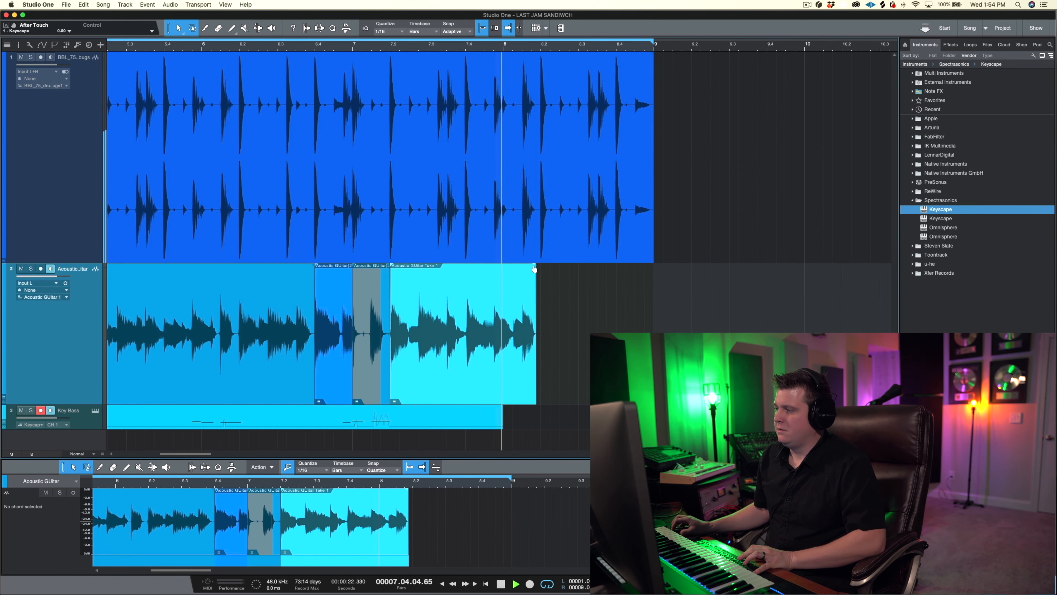
# Extend the last Take 1 guitar event to the drum loop's end at bar 9 and play back the extended part
pyautogui.press('space')
pyautogui.moveTo(535, 304); pyautogui.dragTo(649, 321)
pyautogui.click(523, 49)
pyautogui.press('space')
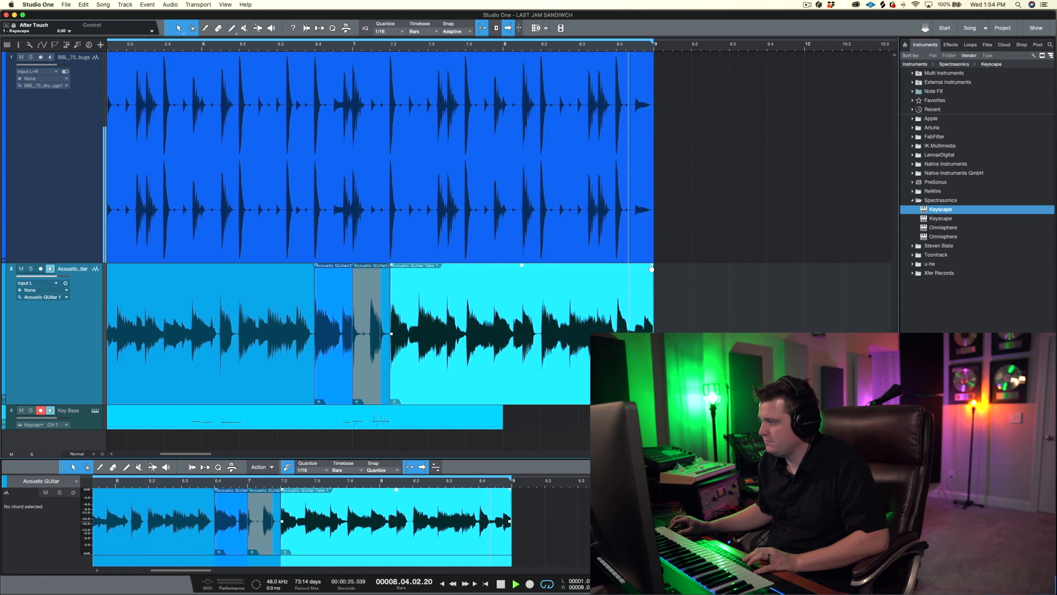
pyautogui.press('space')
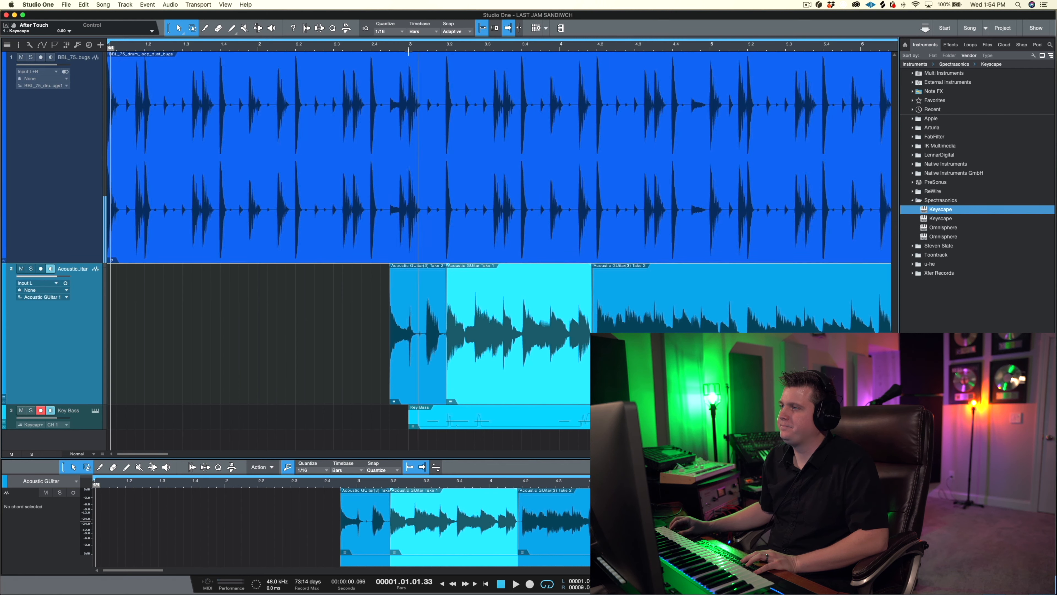
# Disarm the Key Bass track and play the song from the beginning
pyautogui.moveTo(406, 48); pyautogui.dragTo(413, 34)
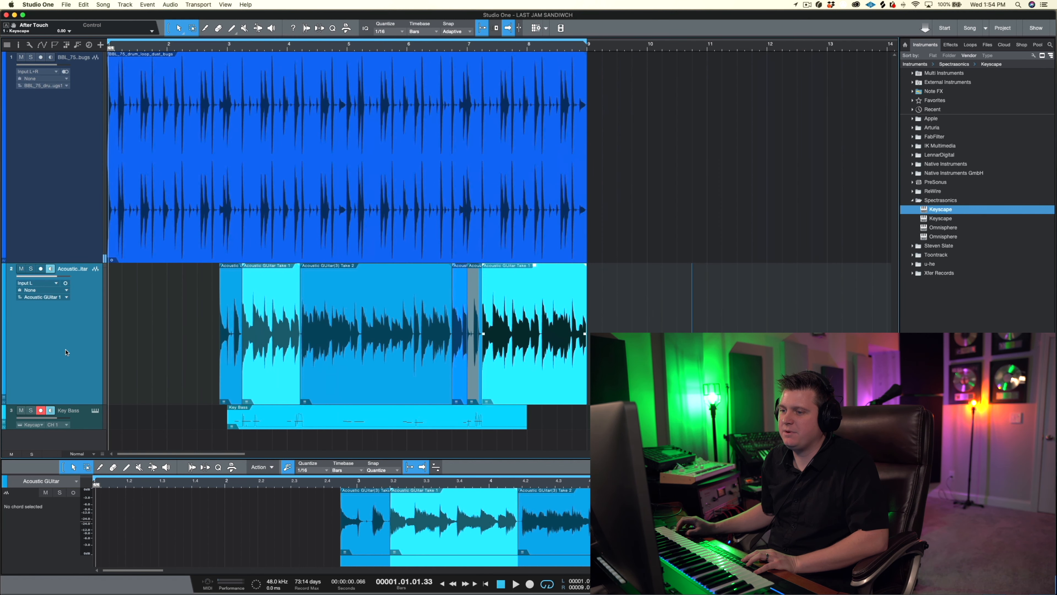
pyautogui.click(41, 412)
pyautogui.click(239, 47)
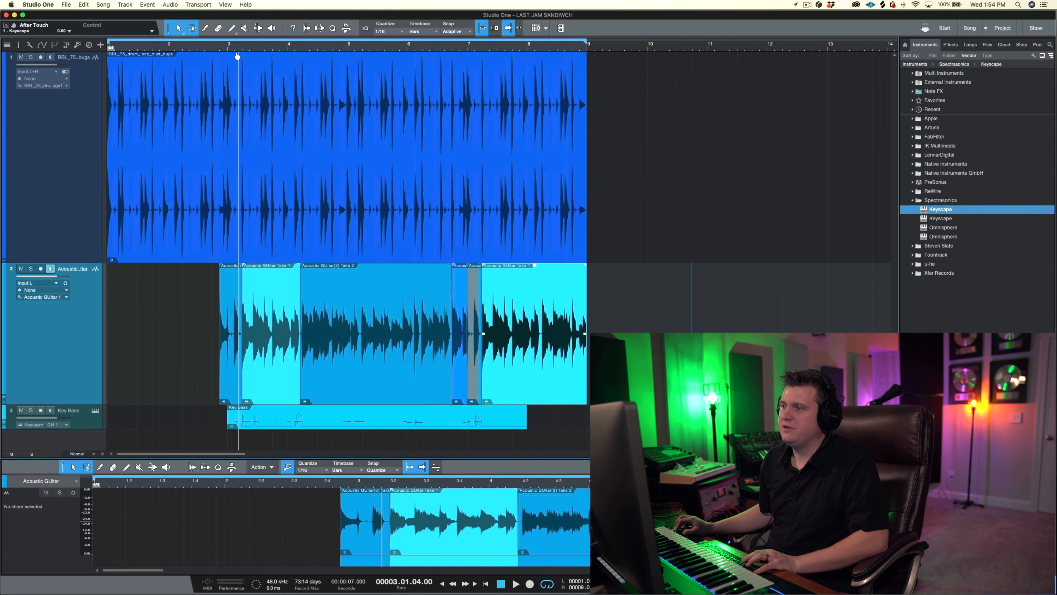
pyautogui.click(111, 50)
pyautogui.press('space')
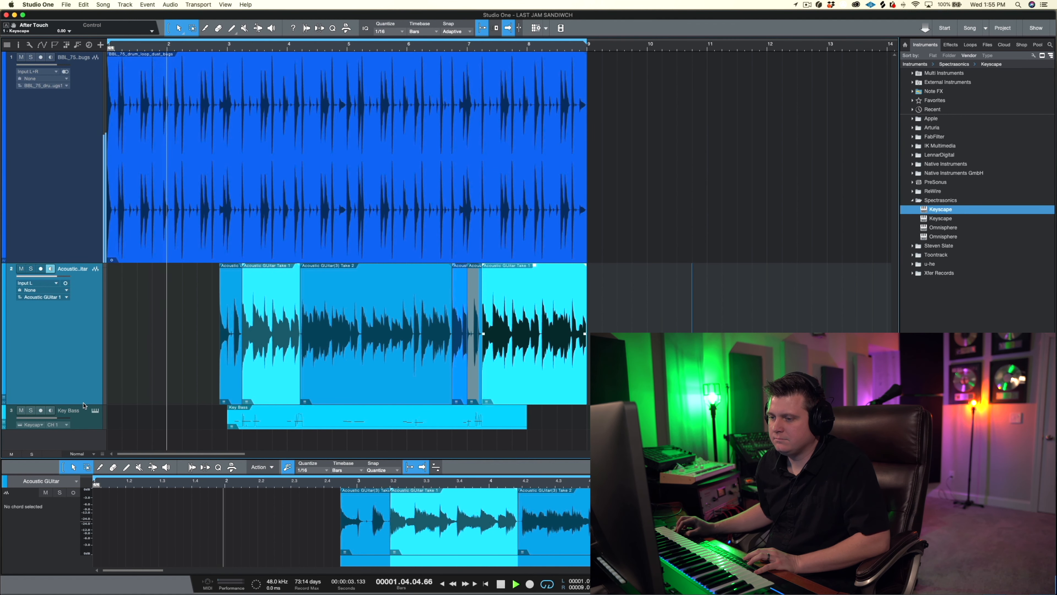
# Reduce the guitar track's height and hide the editor below the arrangement
pyautogui.moveTo(83, 403); pyautogui.dragTo(100, 342)
pyautogui.press('F2')
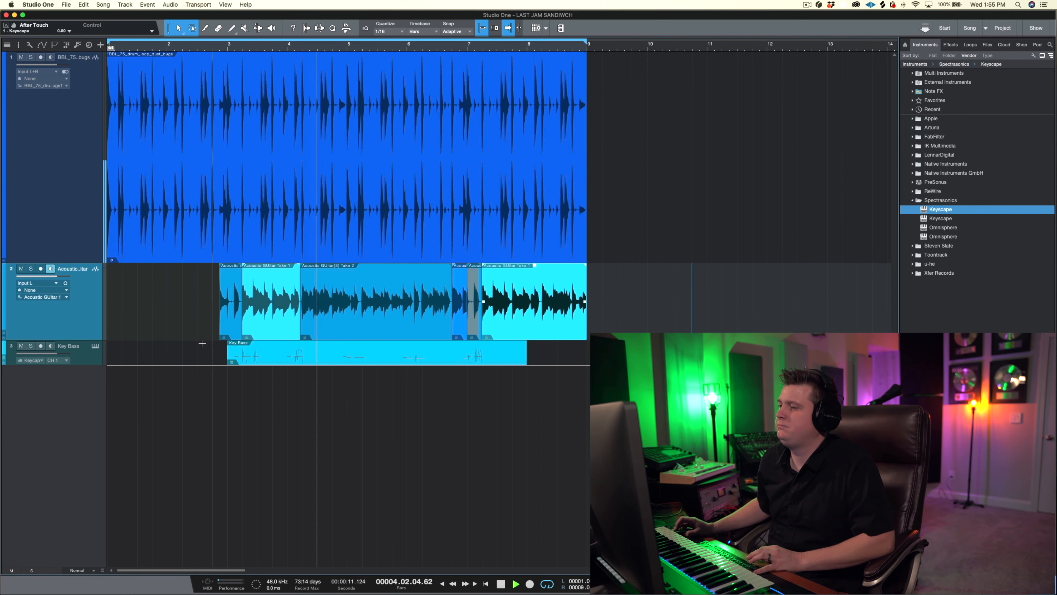